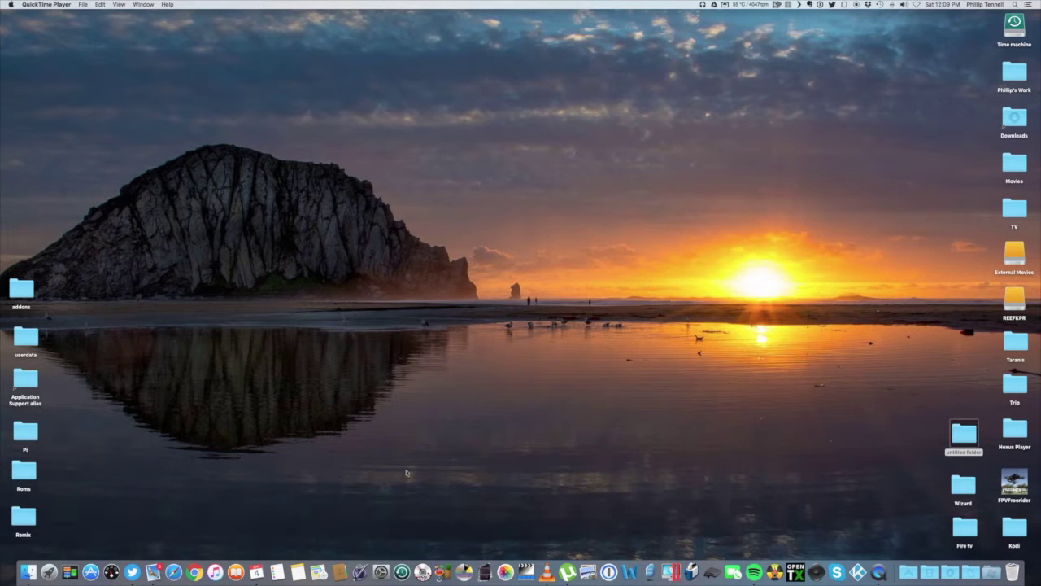
Switch to Chrome, go to kodi.tv and open the site's Downloads page.
{"action": "left_click", "coordinate": [194, 572]}
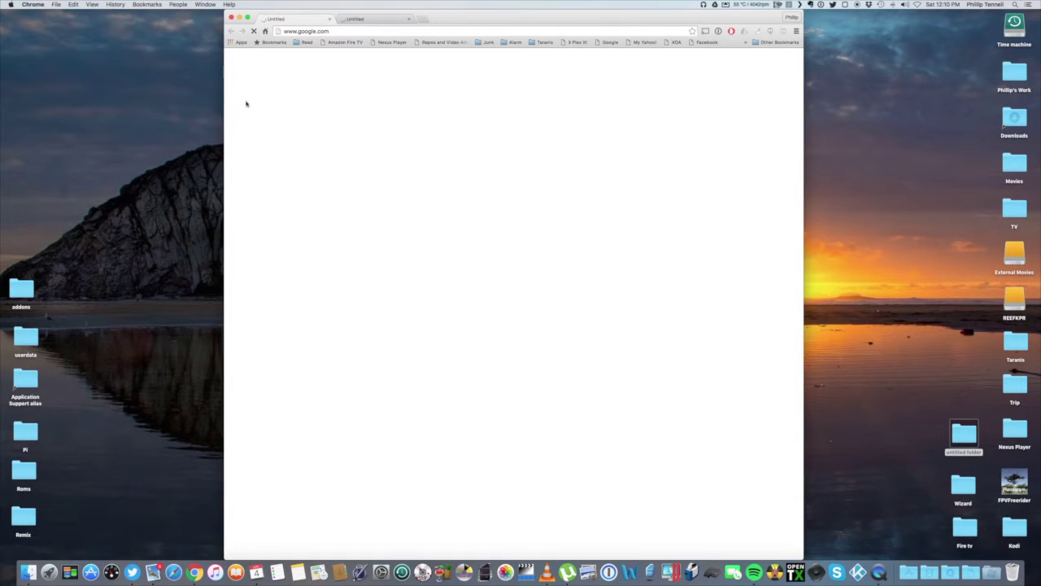
{"action": "left_click", "coordinate": [397, 31]}
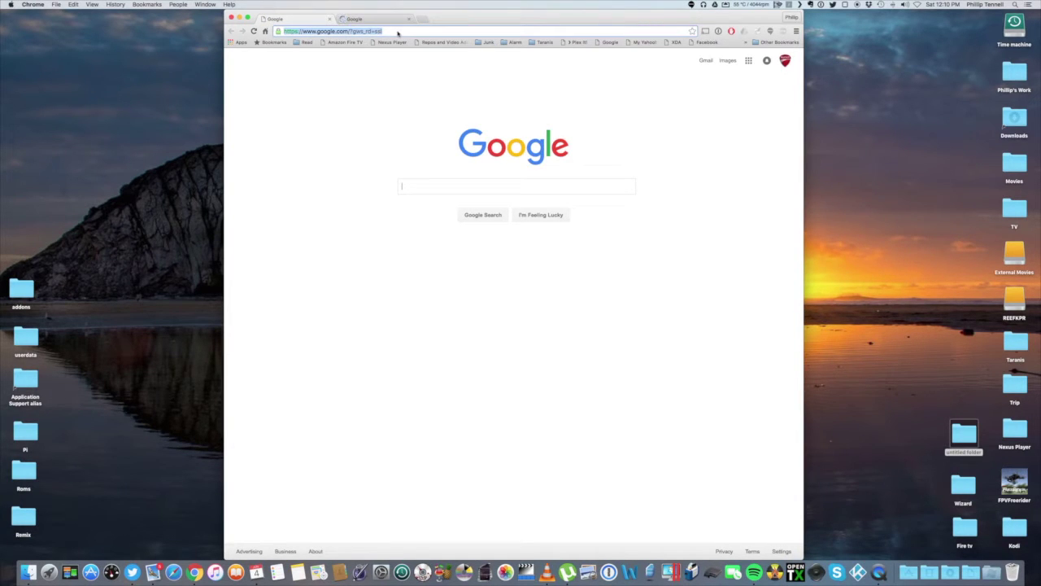
{"action": "type", "text": "kodi"}
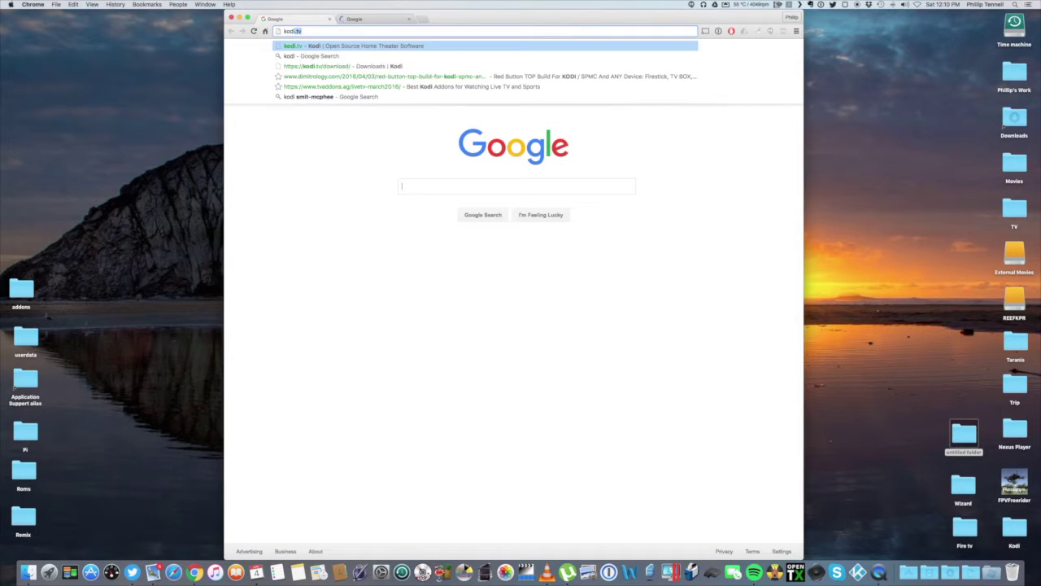
{"action": "type", "text": ".tv"}
{"action": "key", "text": "Return"}
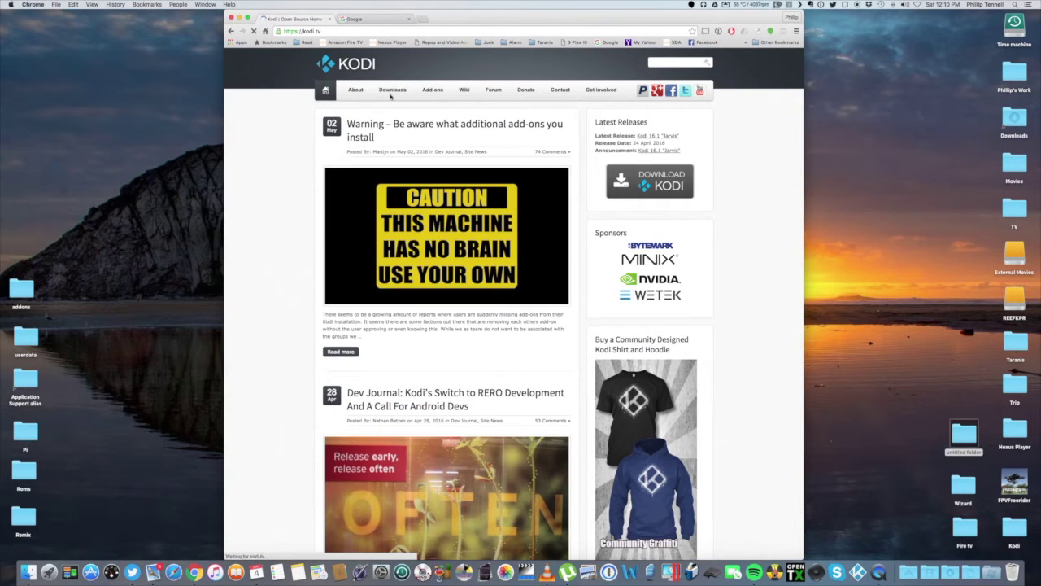
{"action": "left_click", "coordinate": [393, 91]}
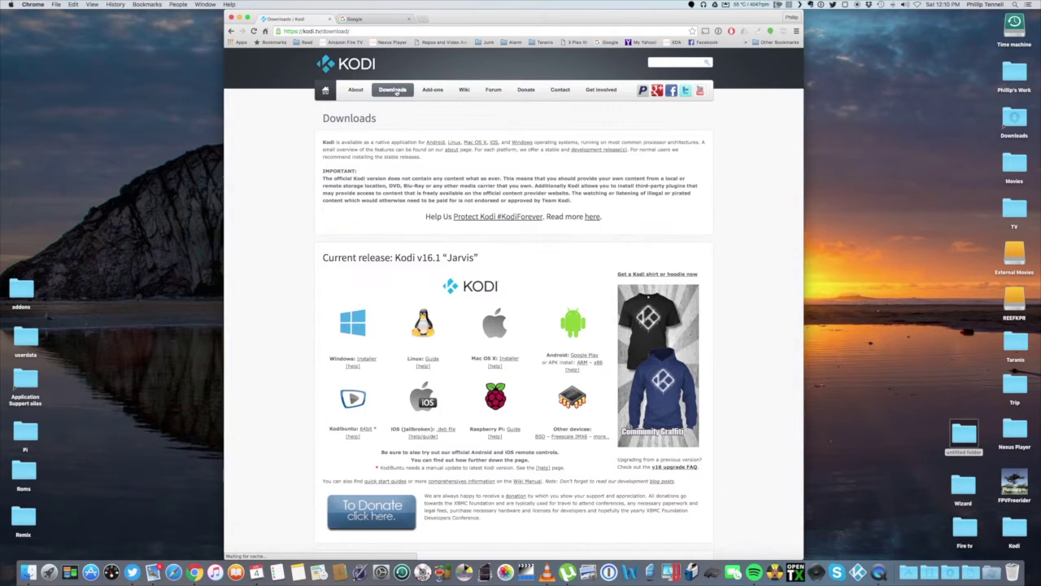
Download the ARM APK of Kodi for Android and place a copy of the file on the desktop.
{"action": "scroll", "coordinate": [579, 253], "scroll_direction": "down", "scroll_amount": 1}
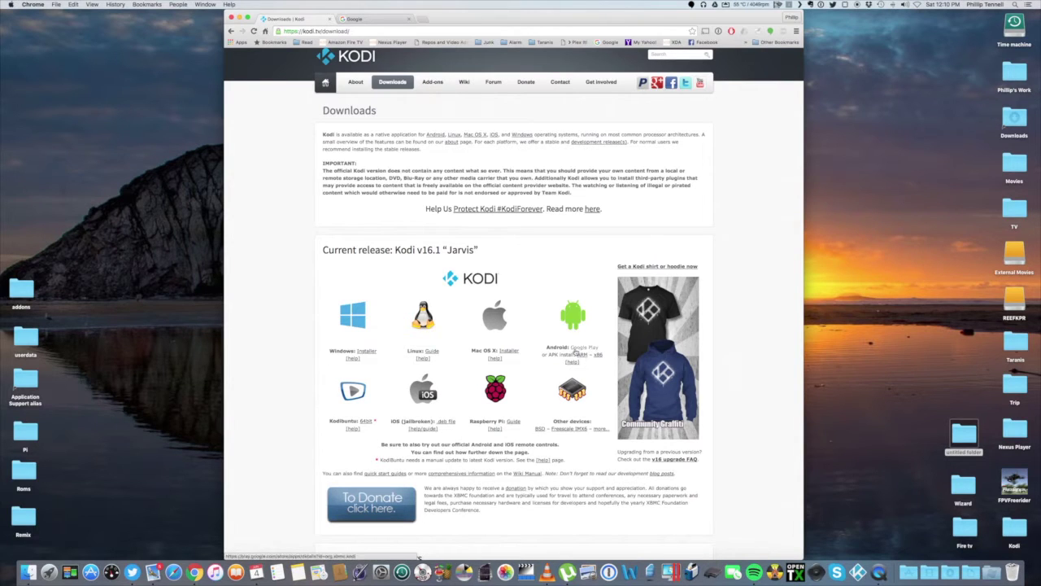
{"action": "left_click", "coordinate": [583, 354]}
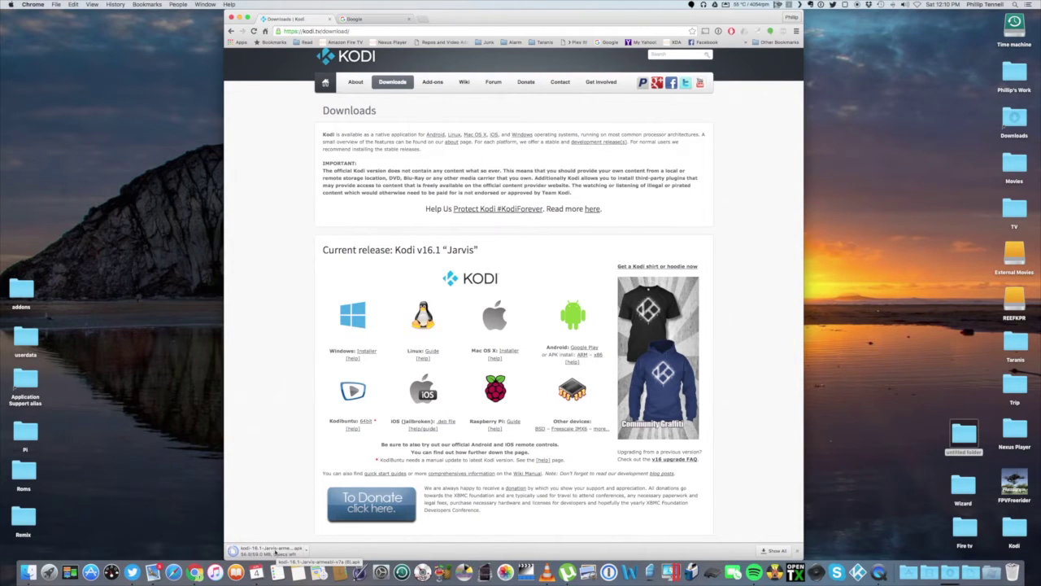
{"action": "left_click_drag", "start_coordinate": [275, 553], "coordinate": [906, 190]}
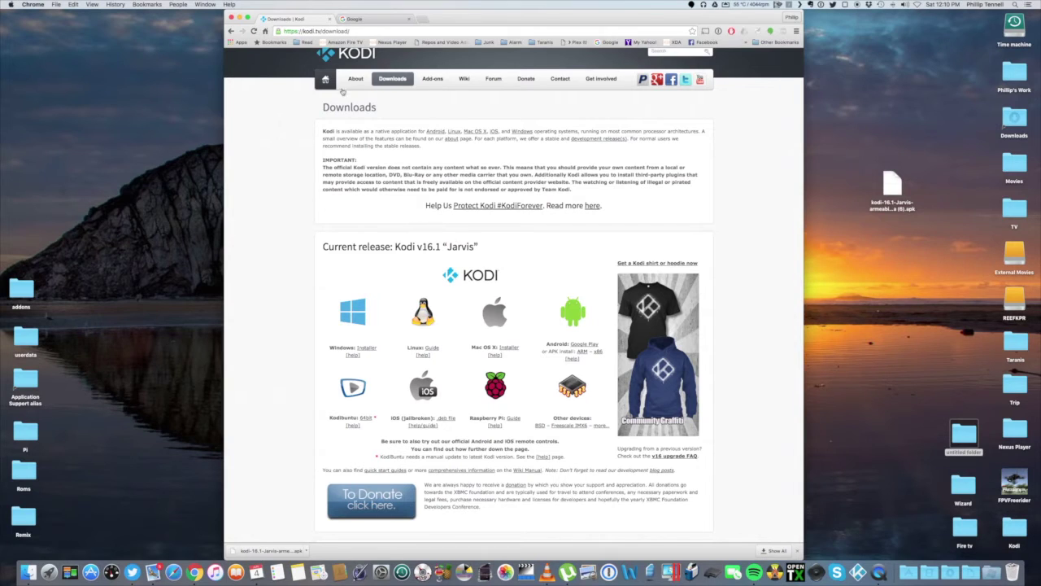
Go to jocala.com and open the download page for adbLink 2.04 for OS X 10.7 or greater.
{"action": "left_click", "coordinate": [358, 31]}
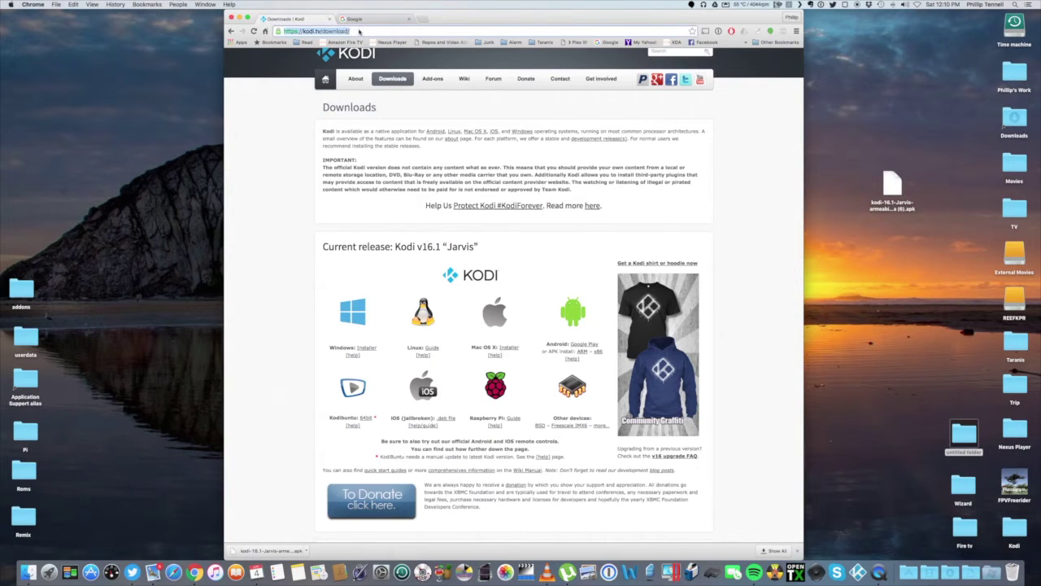
{"action": "type", "text": "joc"}
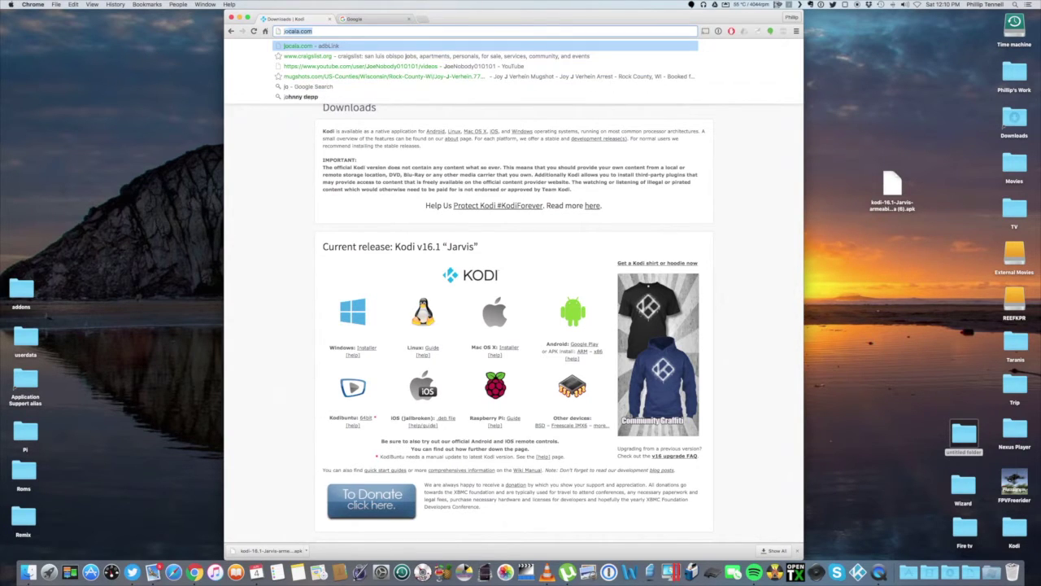
{"action": "type", "text": "ala.com"}
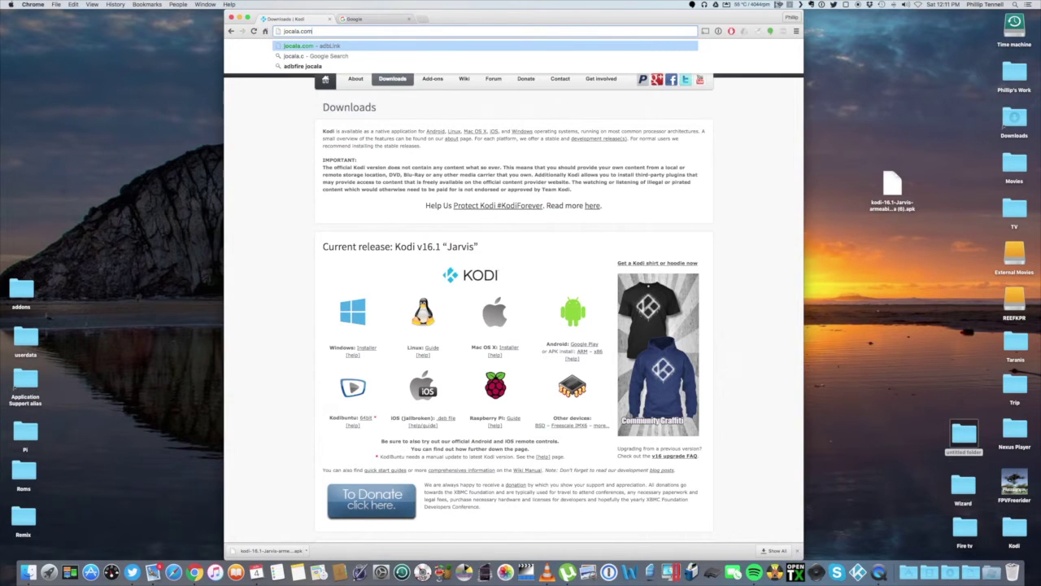
{"action": "key", "text": "Return"}
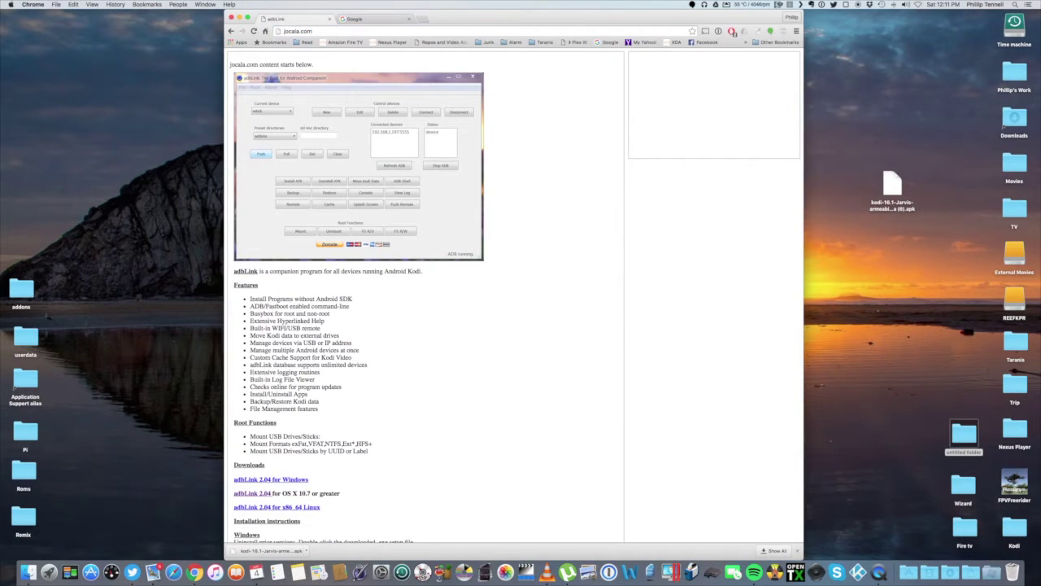
{"action": "scroll", "coordinate": [348, 131], "scroll_direction": "down", "scroll_amount": 5}
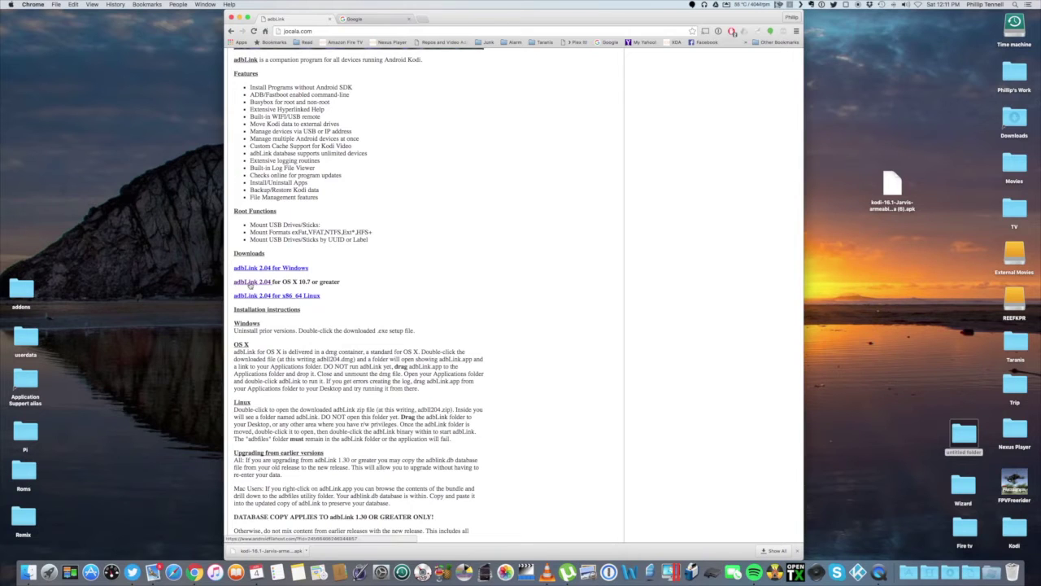
{"action": "left_click", "coordinate": [251, 283]}
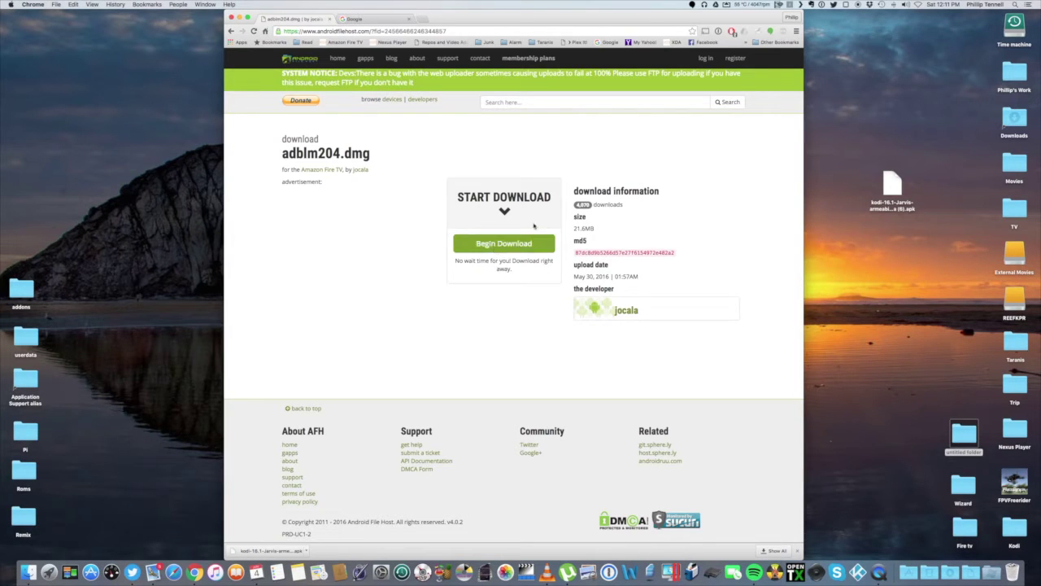
Download adblm204.dmg from the primary mirror and place a copy of the file on the desktop.
{"action": "left_click", "coordinate": [498, 244]}
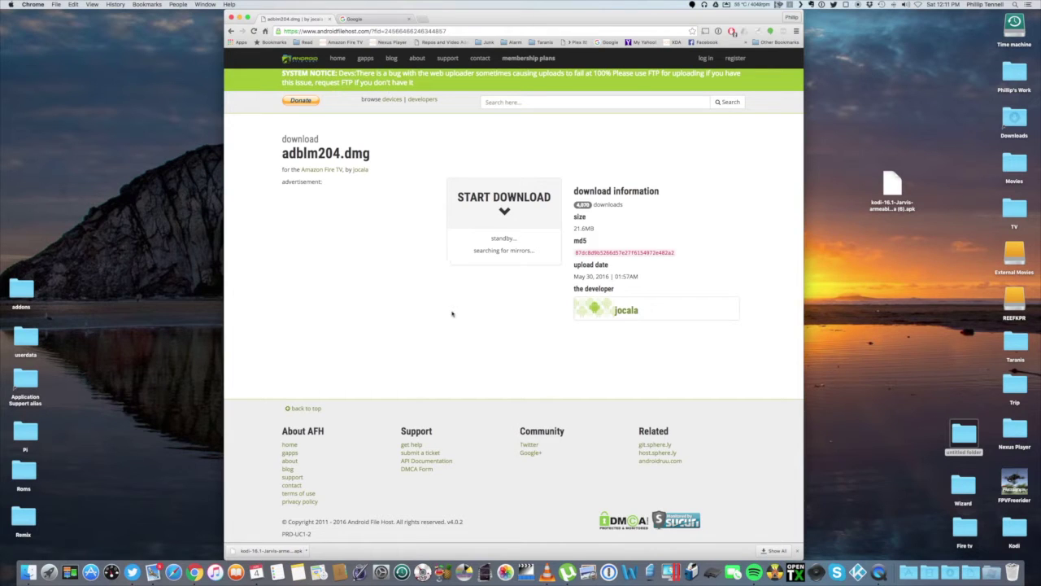
{"action": "scroll", "coordinate": [405, 270], "scroll_direction": "down", "scroll_amount": 3}
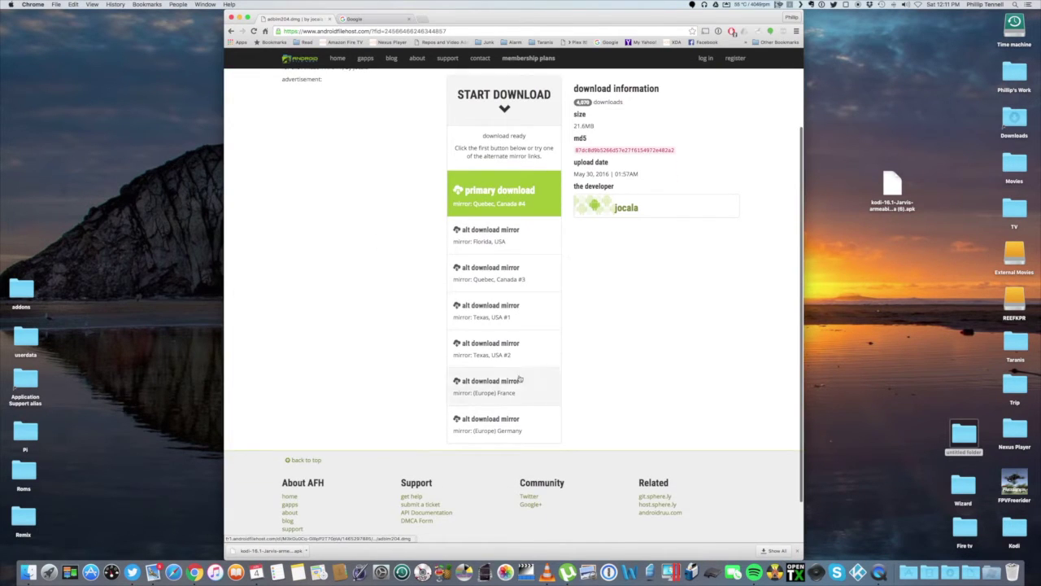
{"action": "left_click", "coordinate": [492, 192]}
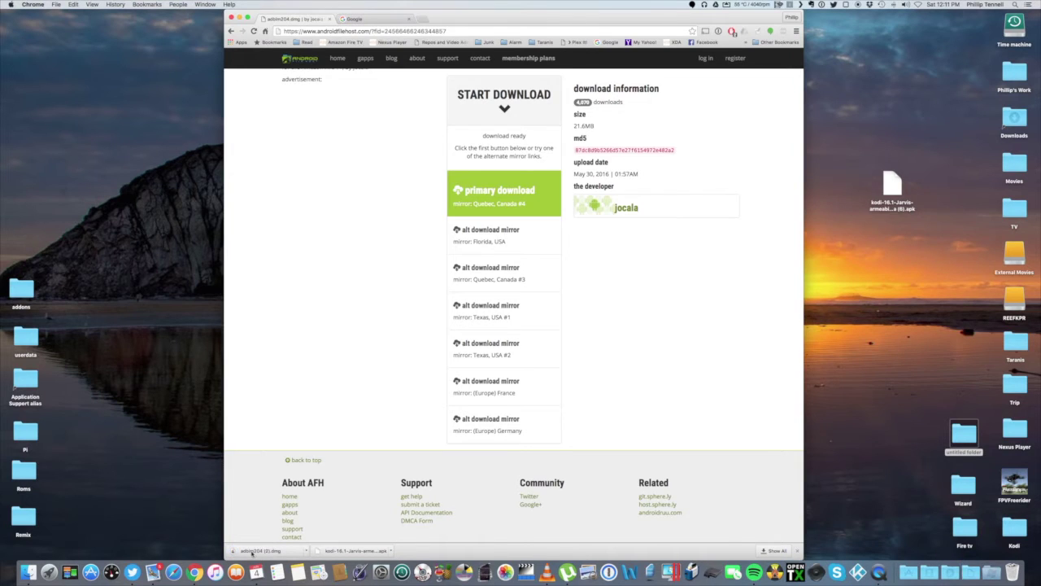
{"action": "left_click_drag", "start_coordinate": [236, 551], "coordinate": [913, 251]}
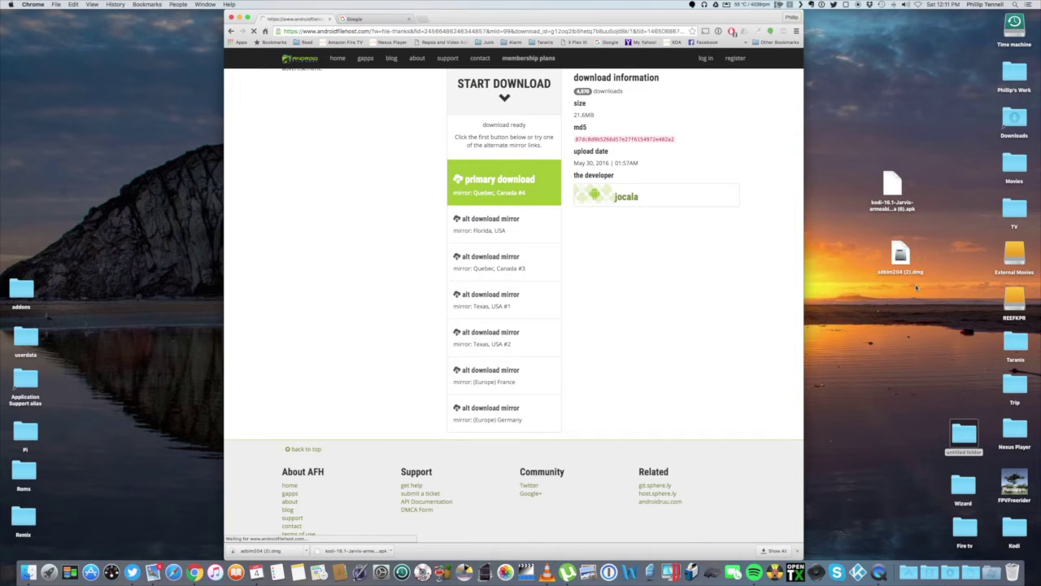
Open the downloaded adbLink disk image, copy adbLink into Applications, and close the disk image and browser windows.
{"action": "left_click", "coordinate": [901, 254]}
{"action": "double_click", "coordinate": [901, 254]}
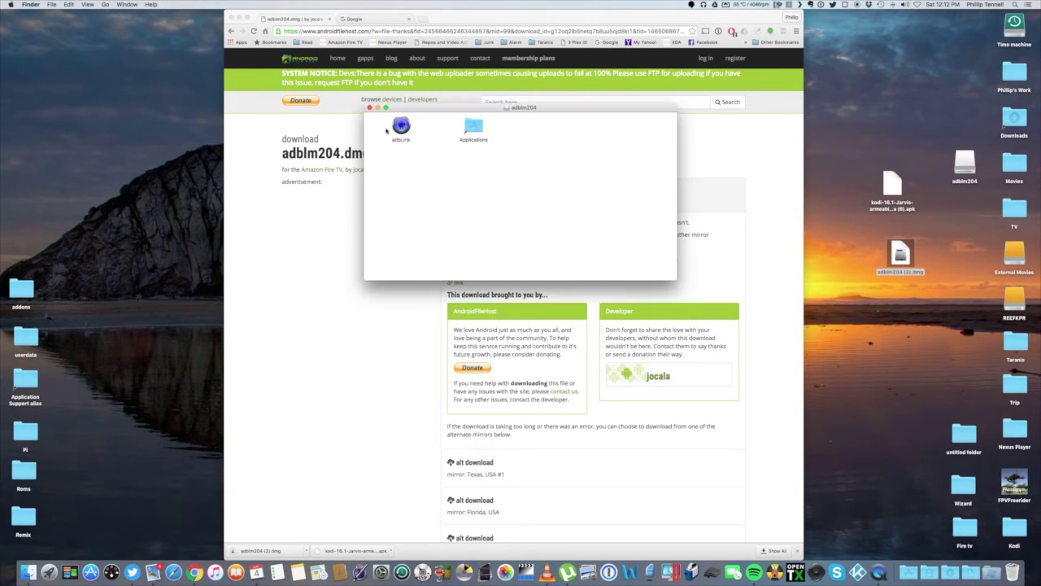
{"action": "left_click_drag", "start_coordinate": [405, 130], "coordinate": [477, 130]}
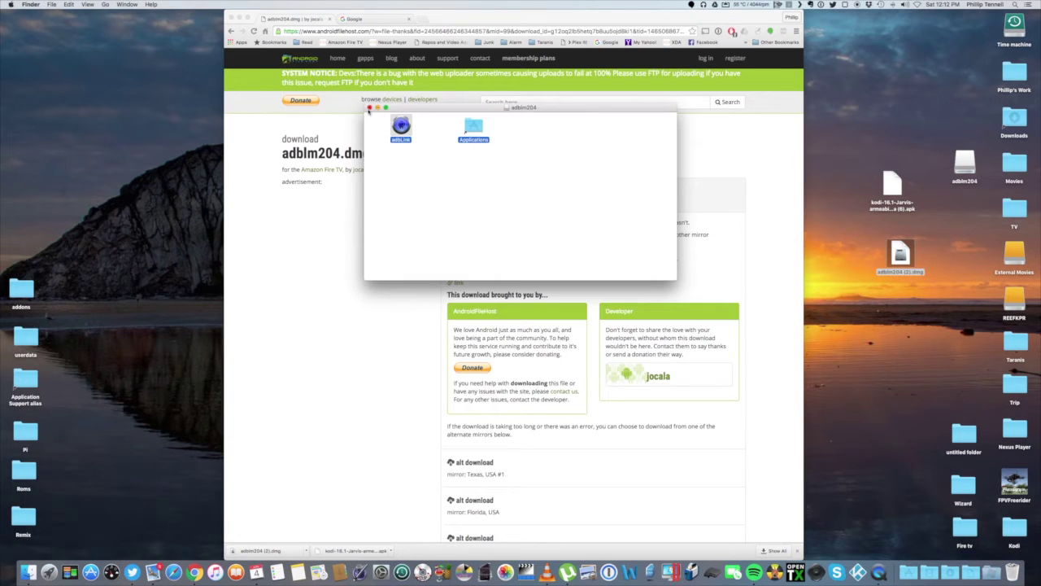
{"action": "left_click", "coordinate": [369, 109]}
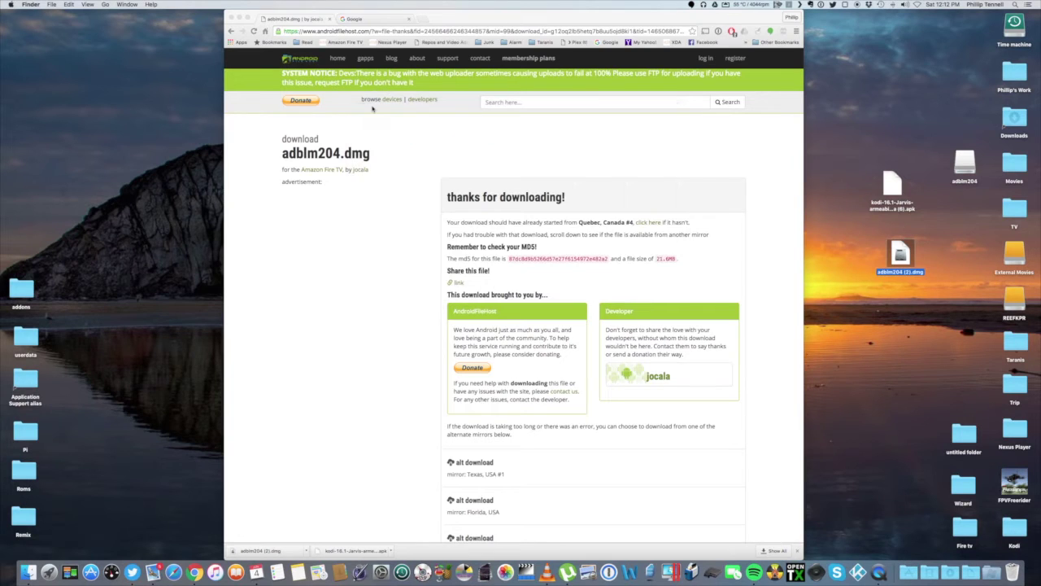
{"action": "left_click", "coordinate": [231, 17]}
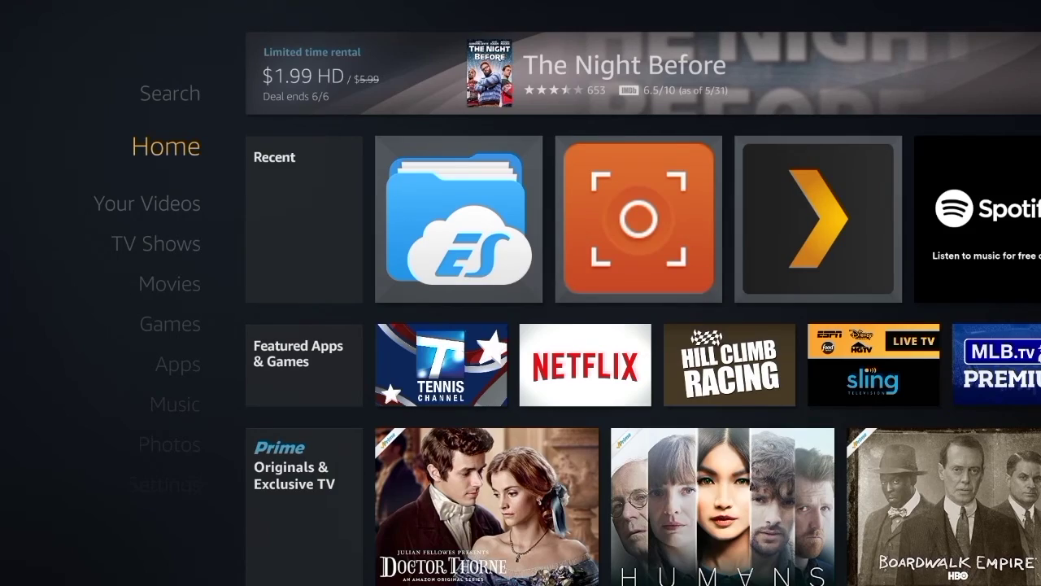
Switch to the Fire TV and open the System section of its Settings.
{"action": "key", "text": "Down"}
{"action": "key", "text": "Down"}
{"action": "key", "text": "Down"}
{"action": "key", "text": "Down"}
{"action": "key", "text": "Down"}
{"action": "key", "text": "Down"}
{"action": "key", "text": "Down"}
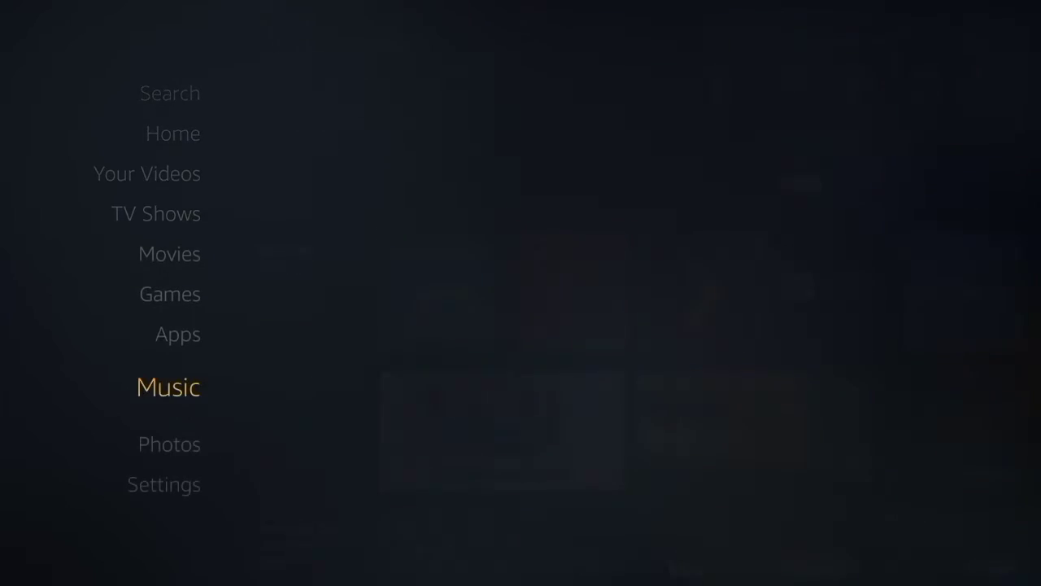
{"action": "key", "text": "Down"}
{"action": "key", "text": "Right"}
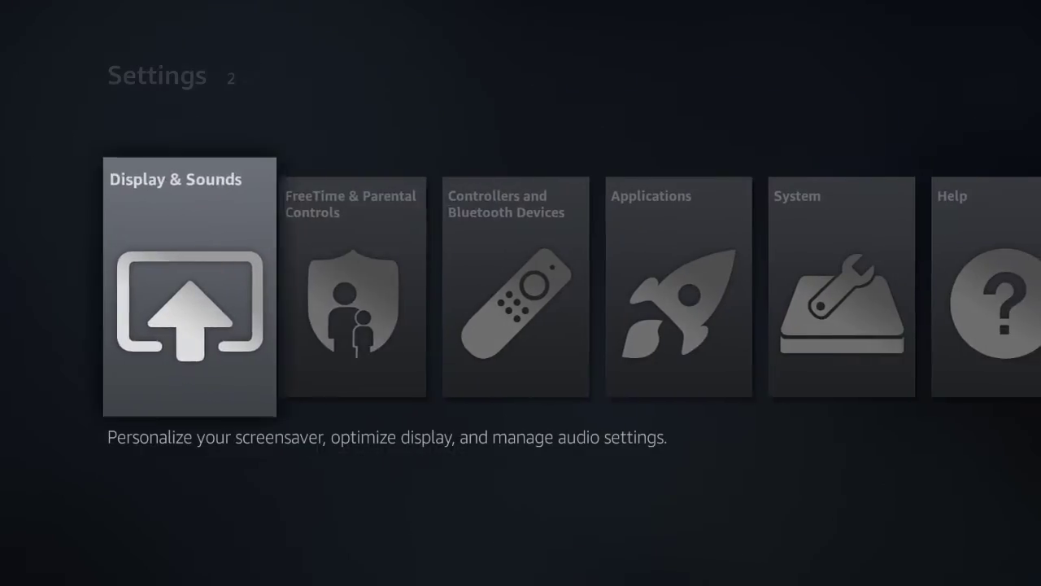
{"action": "key", "text": "Right"}
{"action": "key", "text": "Right"}
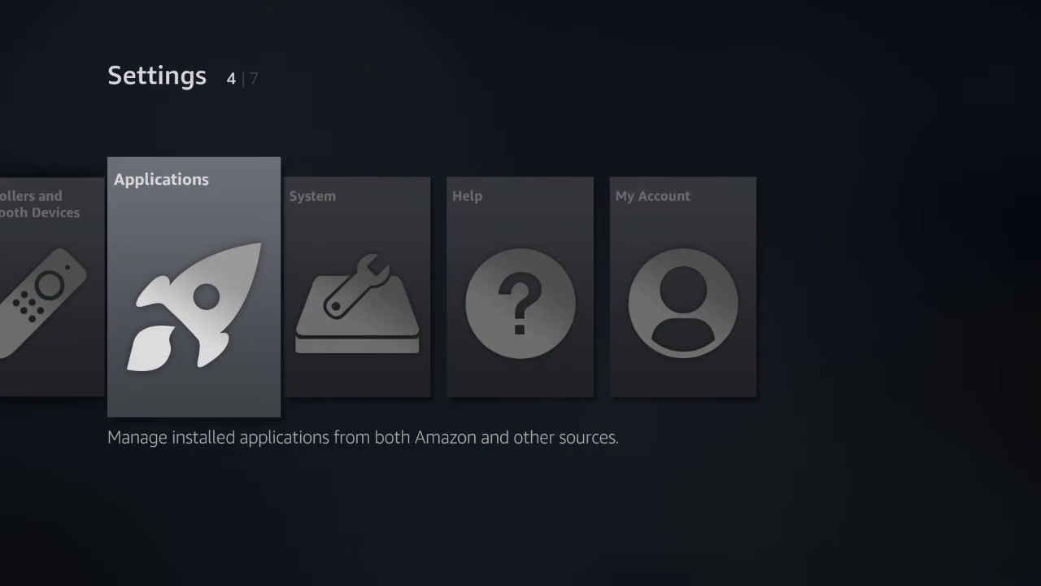
{"action": "key", "text": "Right"}
{"action": "key", "text": "Return"}
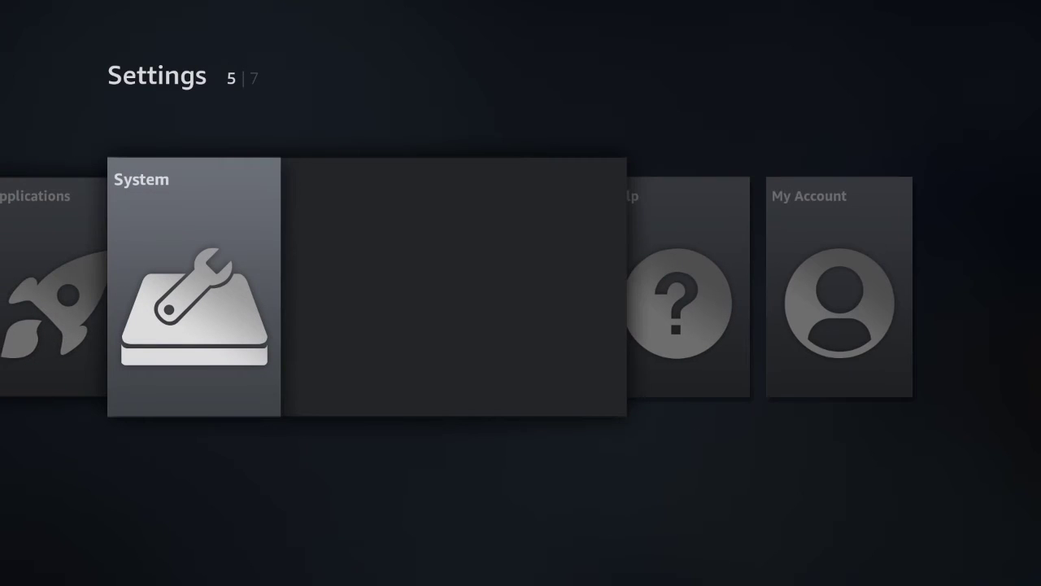
Open the Developer Options in the System settings and turn on ADB debugging.
{"action": "key", "text": "Down"}
{"action": "key", "text": "Down"}
{"action": "key", "text": "Down"}
{"action": "key", "text": "Down"}
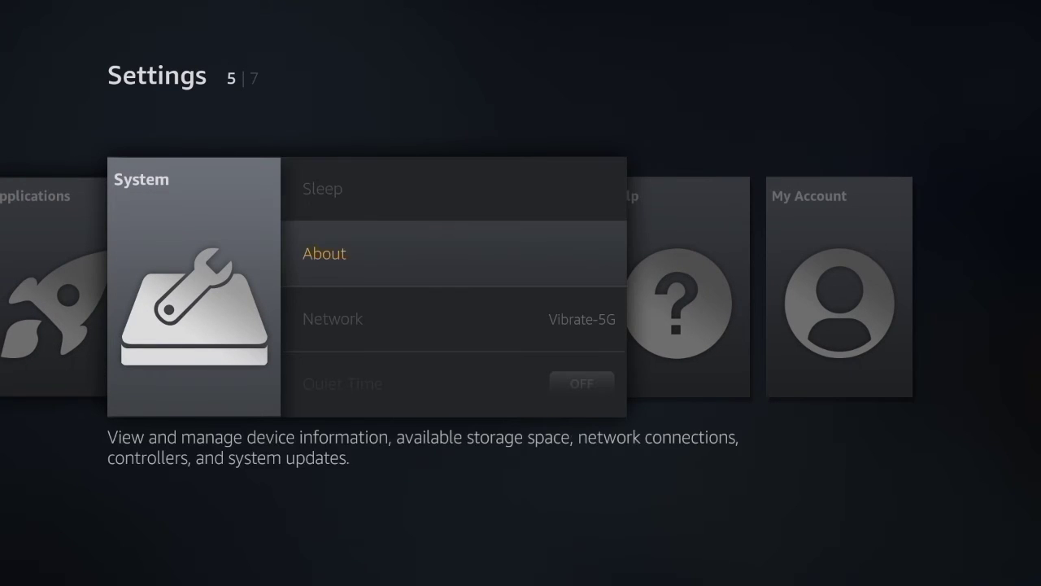
{"action": "key", "text": "Down"}
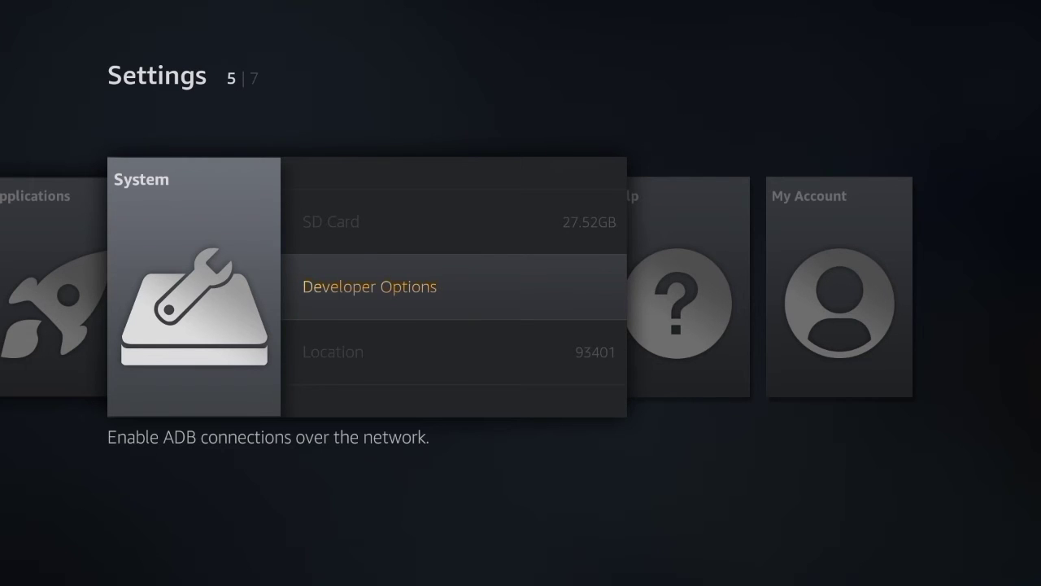
{"action": "key", "text": "Return"}
{"action": "key", "text": "Return"}
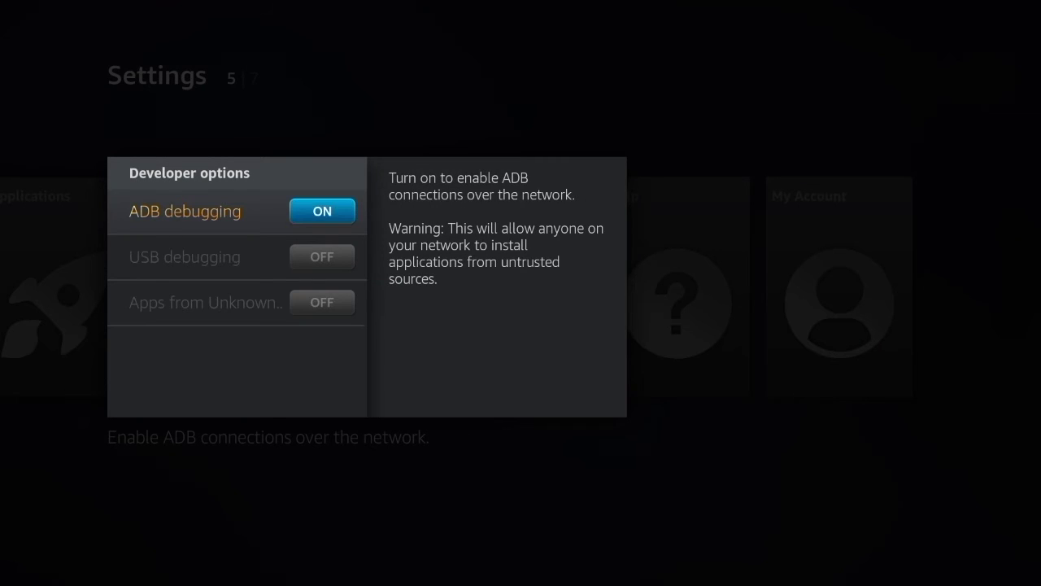
Turn on Apps from Unknown Sources and leave the Developer Options.
{"action": "key", "text": "Down"}
{"action": "key", "text": "Down"}
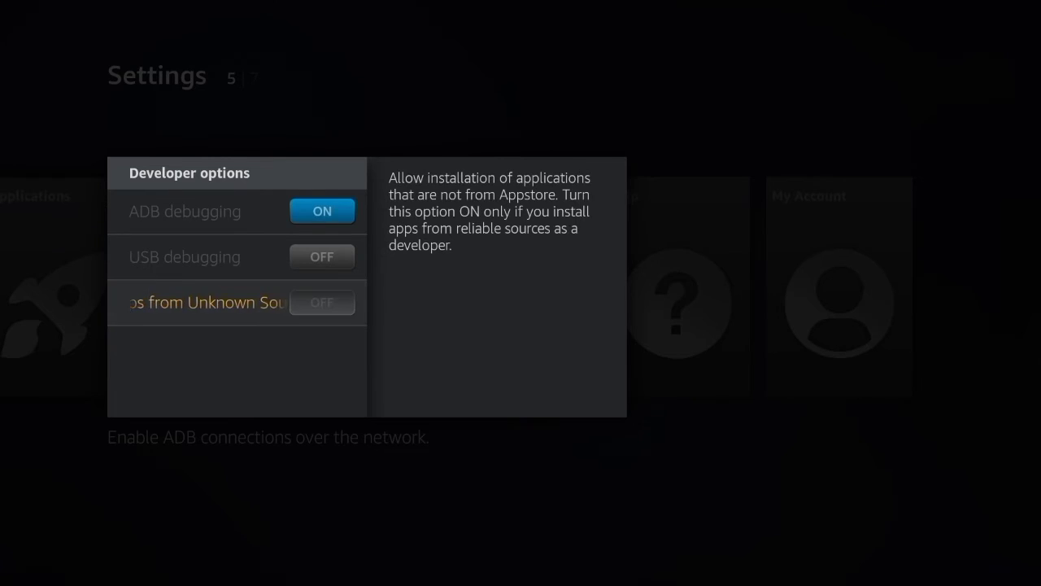
{"action": "key", "text": "Return"}
{"action": "key", "text": "Left"}
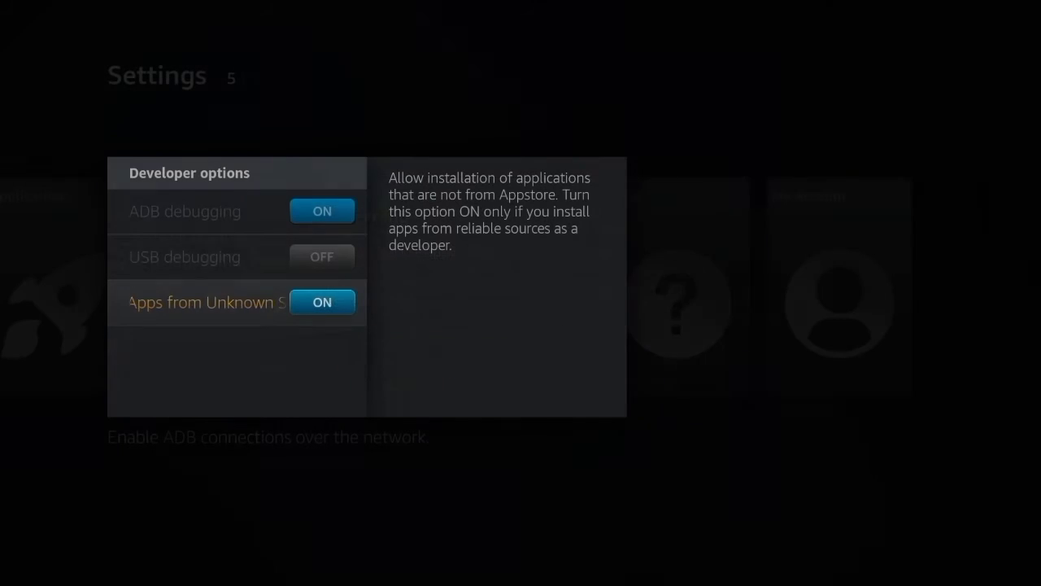
{"action": "key", "text": "Escape"}
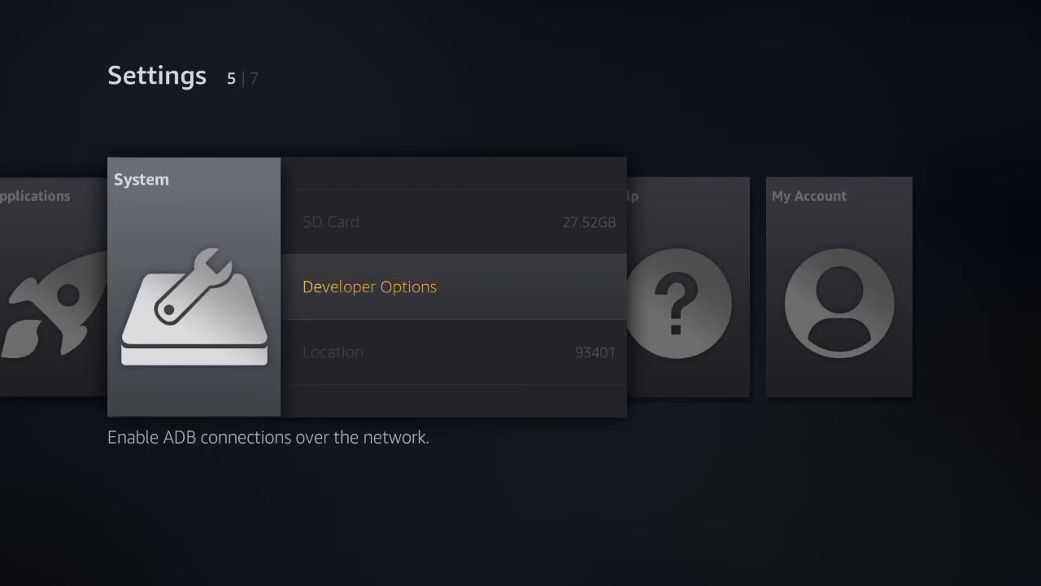
Open About in the System settings and go through its entries to view the device's information.
{"action": "key", "text": "Up"}
{"action": "key", "text": "Up"}
{"action": "key", "text": "Up"}
{"action": "key", "text": "Up"}
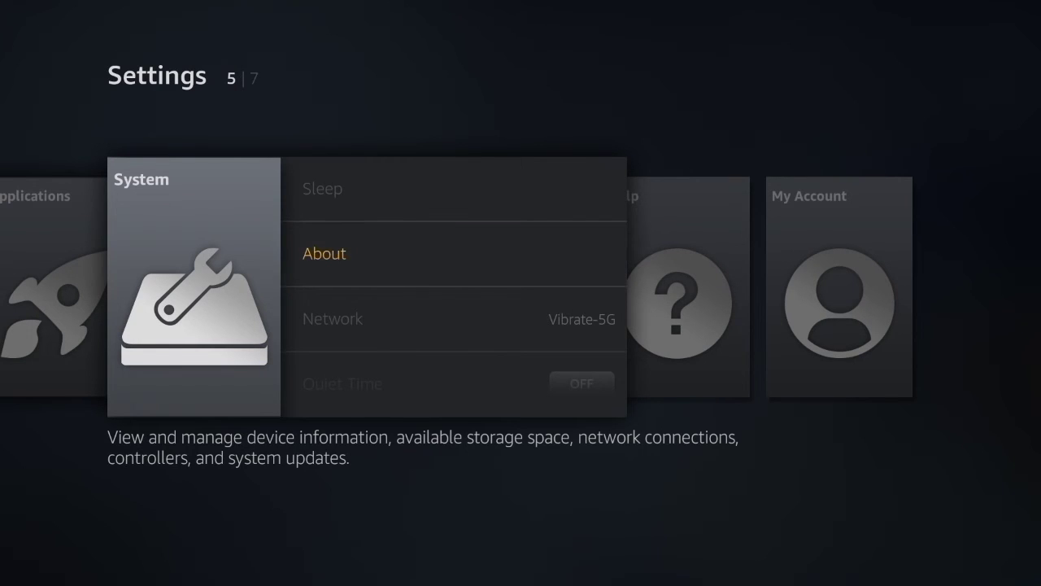
{"action": "key", "text": "Return"}
{"action": "key", "text": "Down"}
{"action": "key", "text": "Down"}
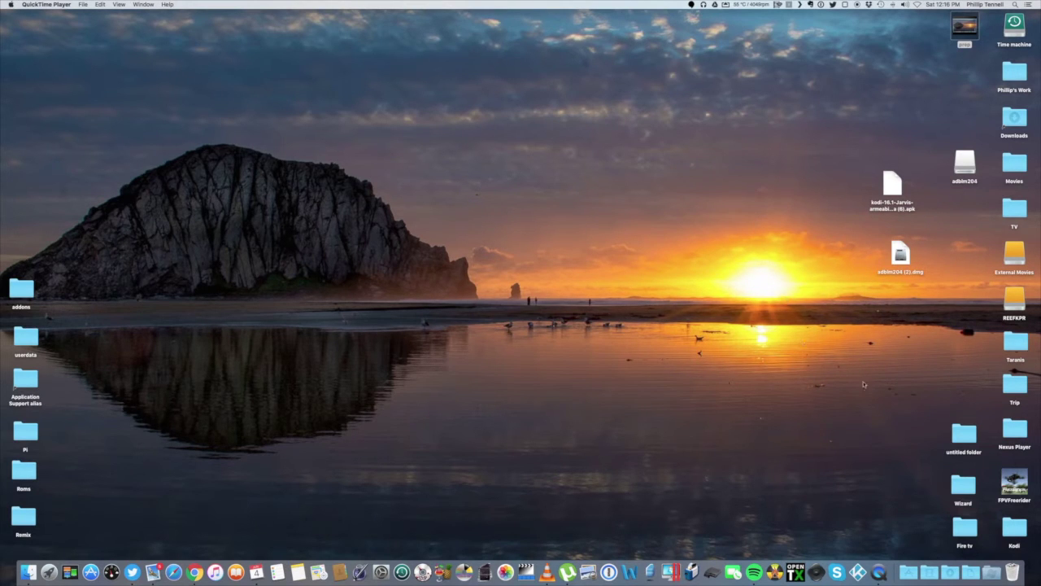
Launch adbLink from the Applications folder and allow it to open.
{"action": "left_click", "coordinate": [909, 573]}
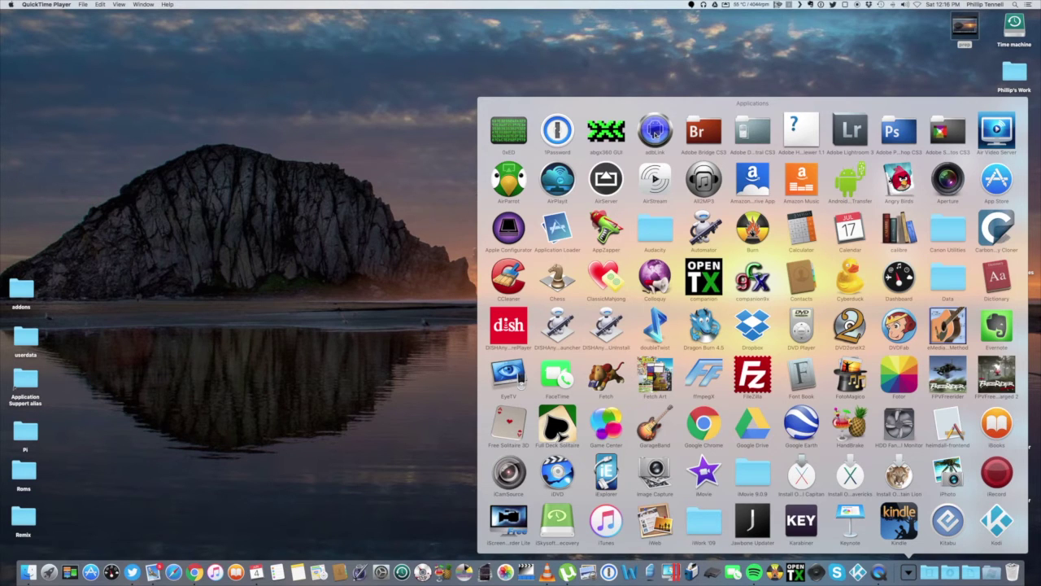
{"action": "left_click", "coordinate": [654, 132]}
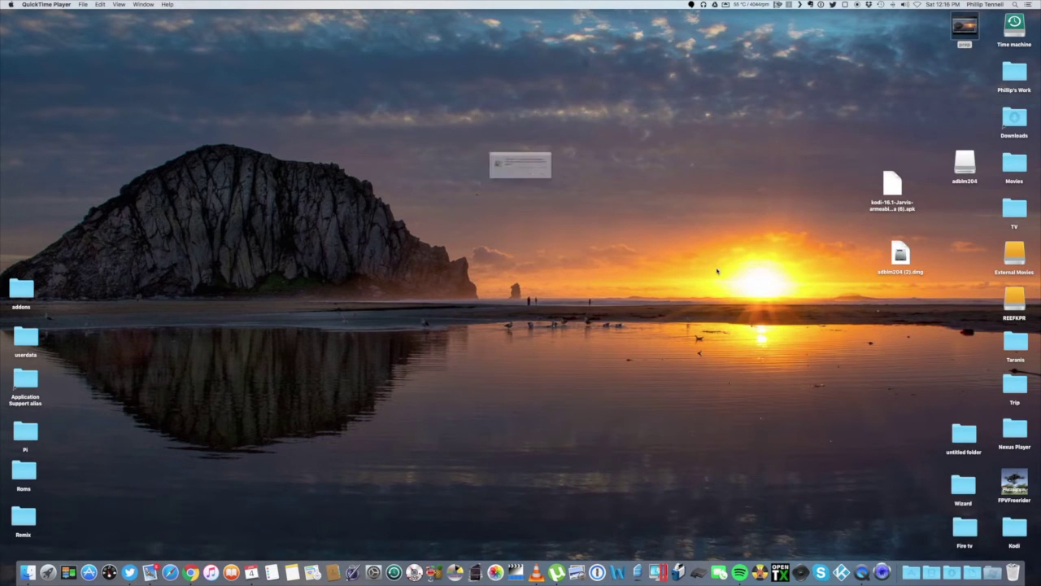
{"action": "left_click", "coordinate": [581, 187]}
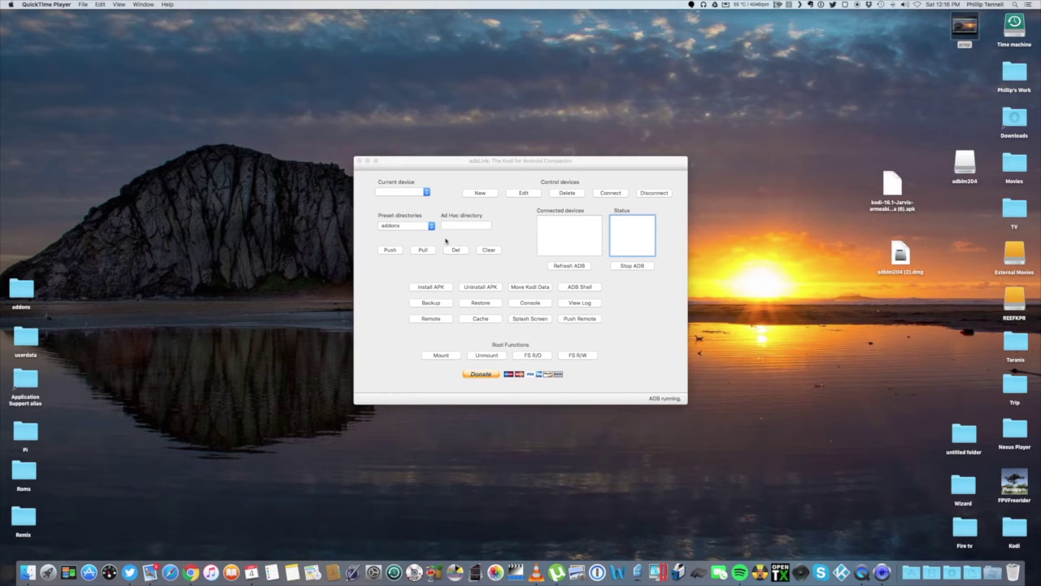
Save a new device record described as Fire TV with address 192.168.1.32, and connect to that device.
{"action": "left_click", "coordinate": [481, 193]}
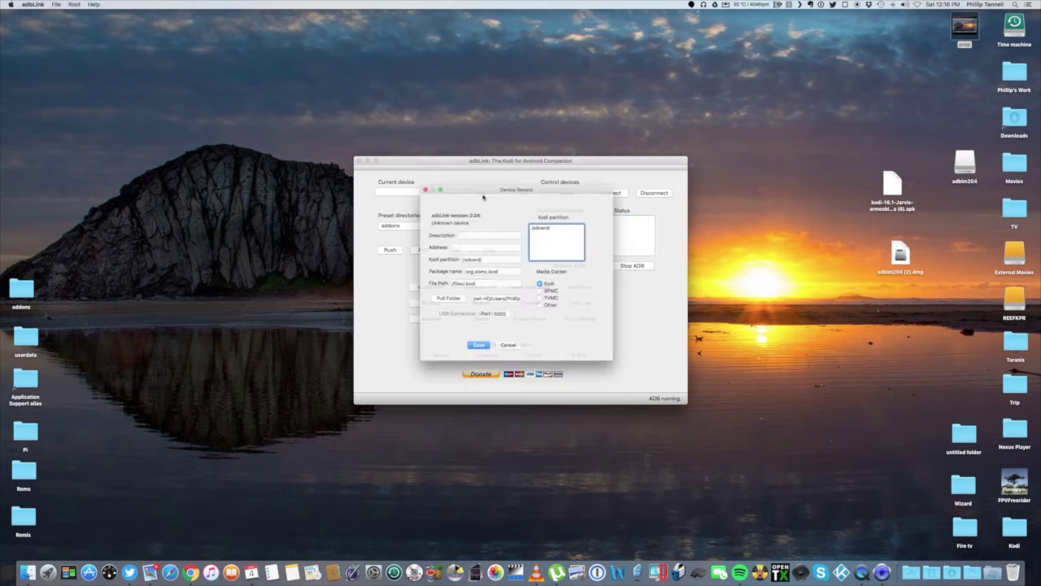
{"action": "left_click", "coordinate": [465, 232]}
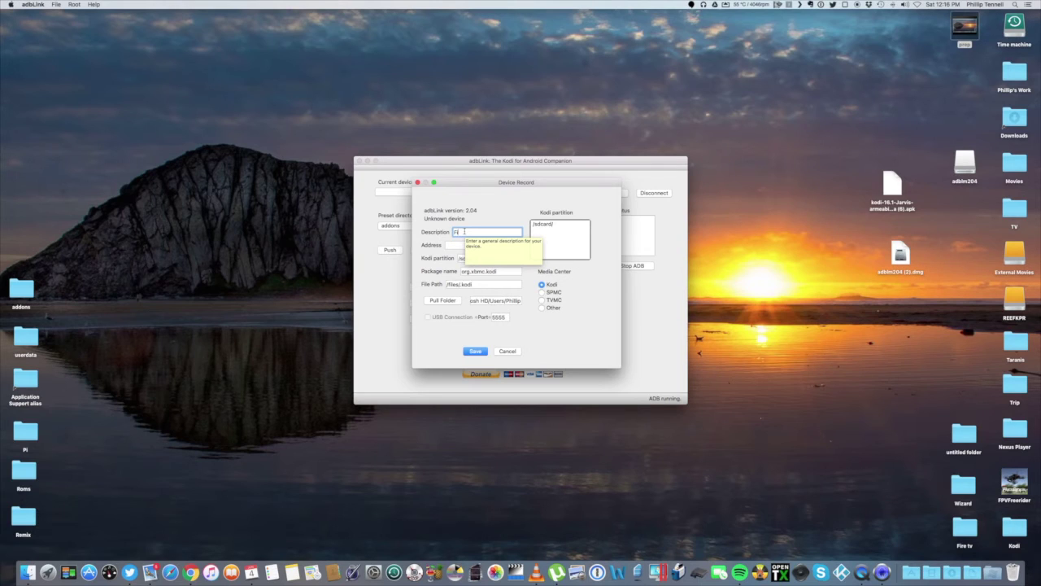
{"action": "type", "text": "Fire TV"}
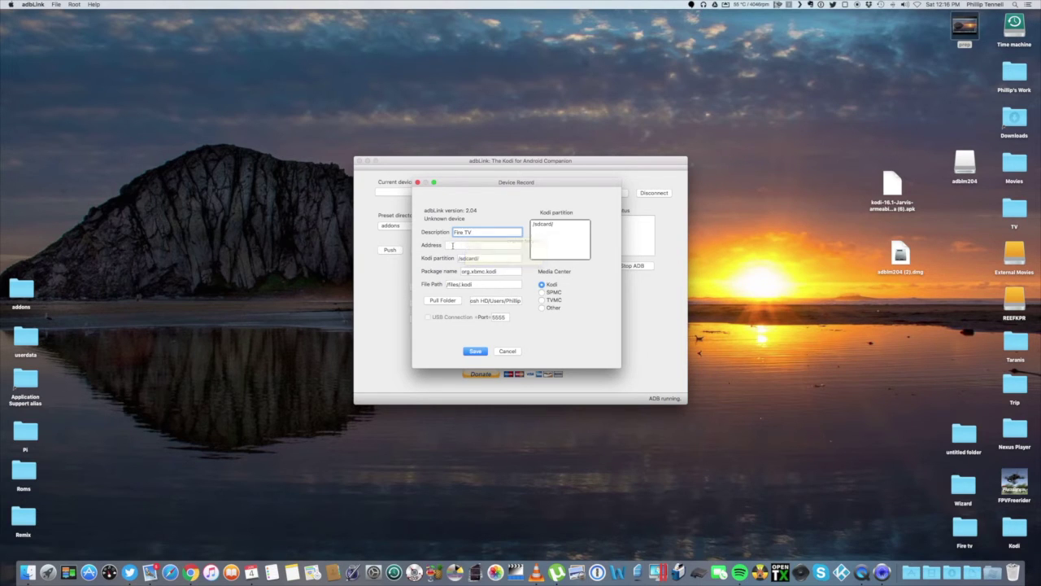
{"action": "left_click", "coordinate": [452, 245]}
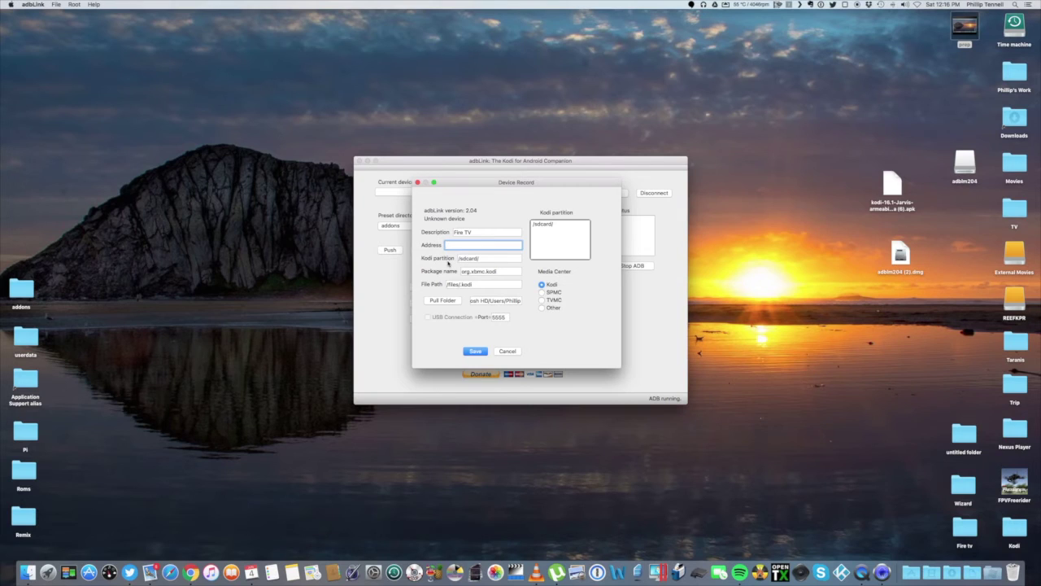
{"action": "type", "text": "192.168.1.32"}
{"action": "left_click", "coordinate": [473, 351]}
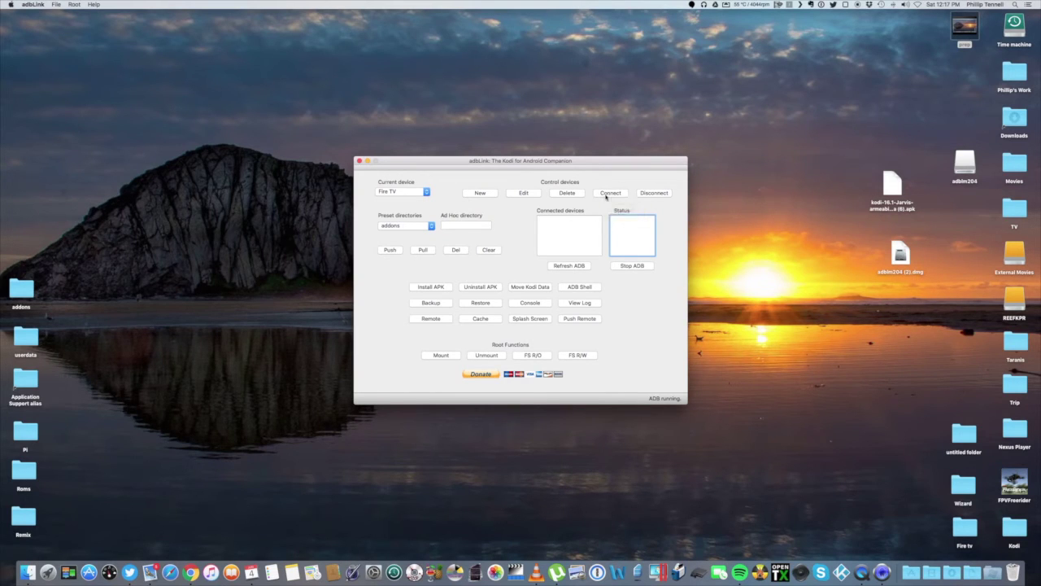
{"action": "left_click", "coordinate": [607, 194]}
Install kodi-16.1-Jarvis-armeabi-v7a (6).apk from the Desktop onto the connected Fire TV and close adbLink.
{"action": "left_click", "coordinate": [431, 288]}
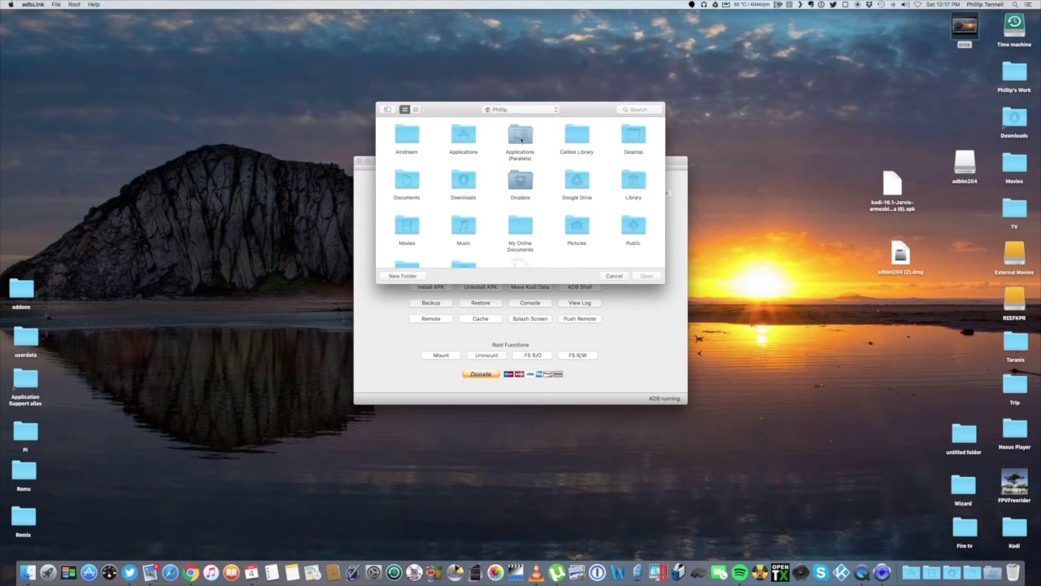
{"action": "left_click", "coordinate": [635, 140]}
{"action": "double_click", "coordinate": [635, 140]}
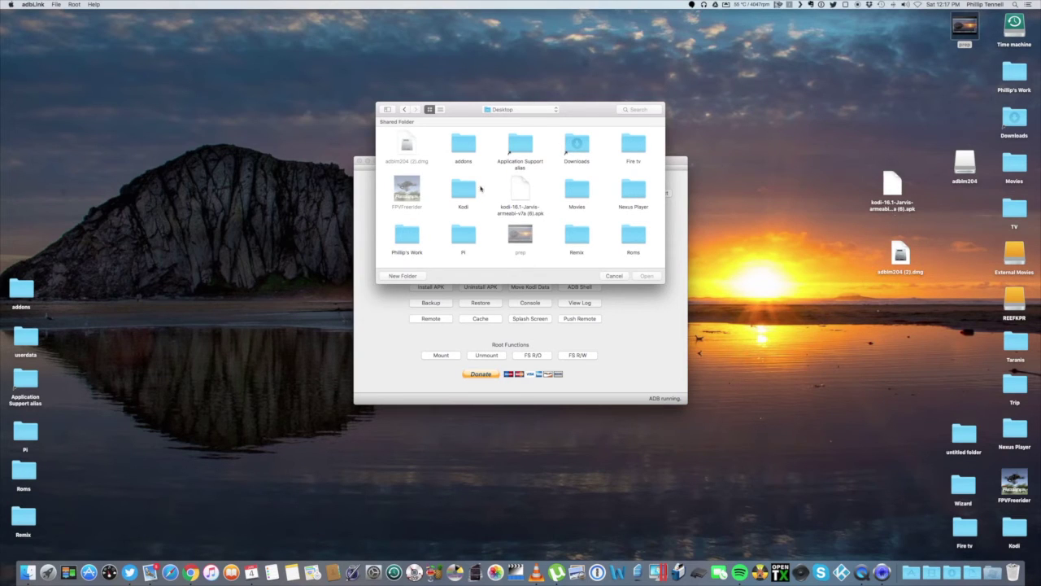
{"action": "scroll", "coordinate": [520, 183], "scroll_direction": "down", "scroll_amount": 1}
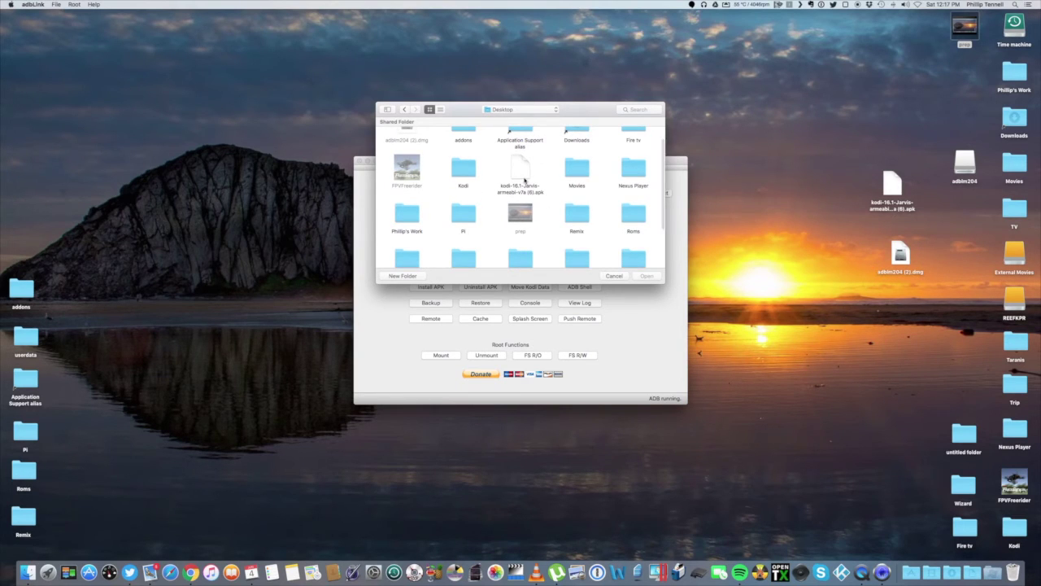
{"action": "double_click", "coordinate": [522, 169]}
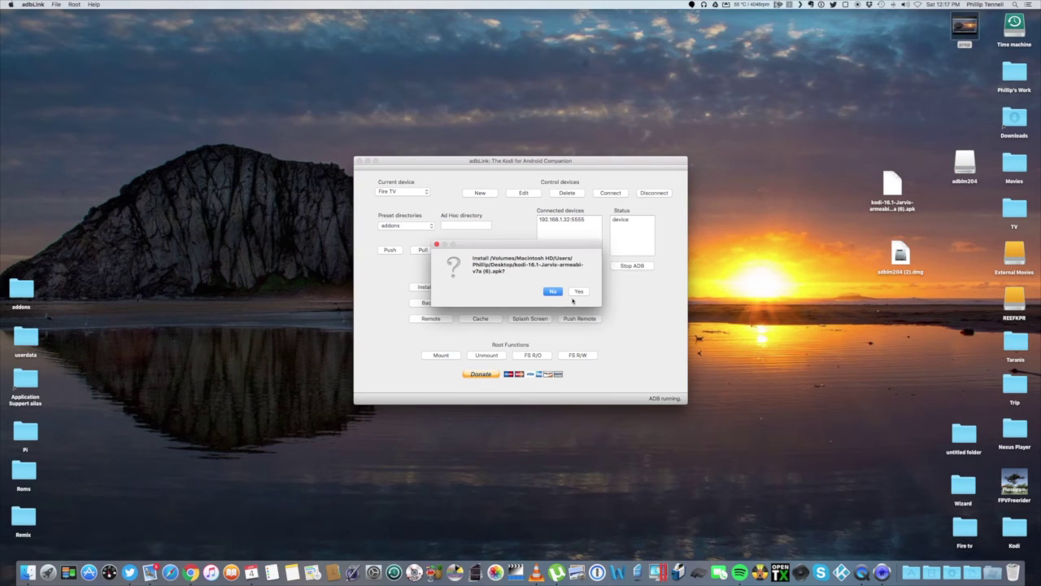
{"action": "left_click", "coordinate": [579, 292]}
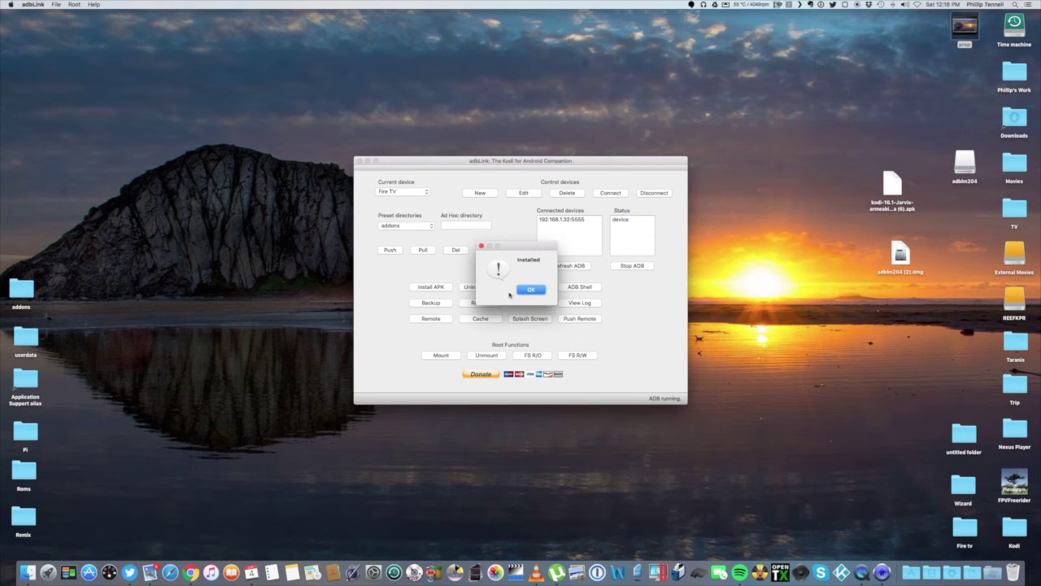
{"action": "left_click", "coordinate": [532, 291]}
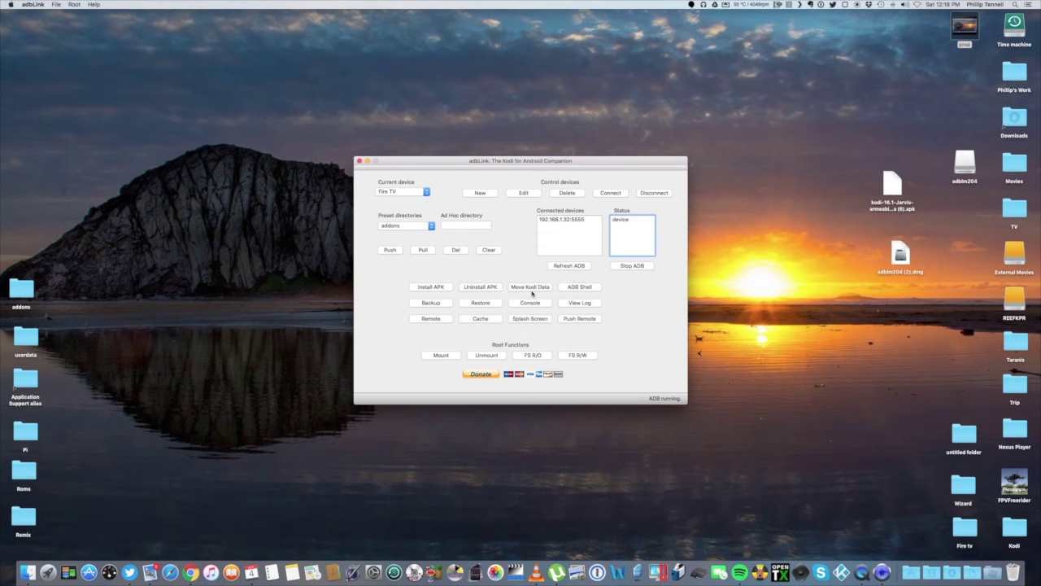
{"action": "left_click", "coordinate": [358, 161]}
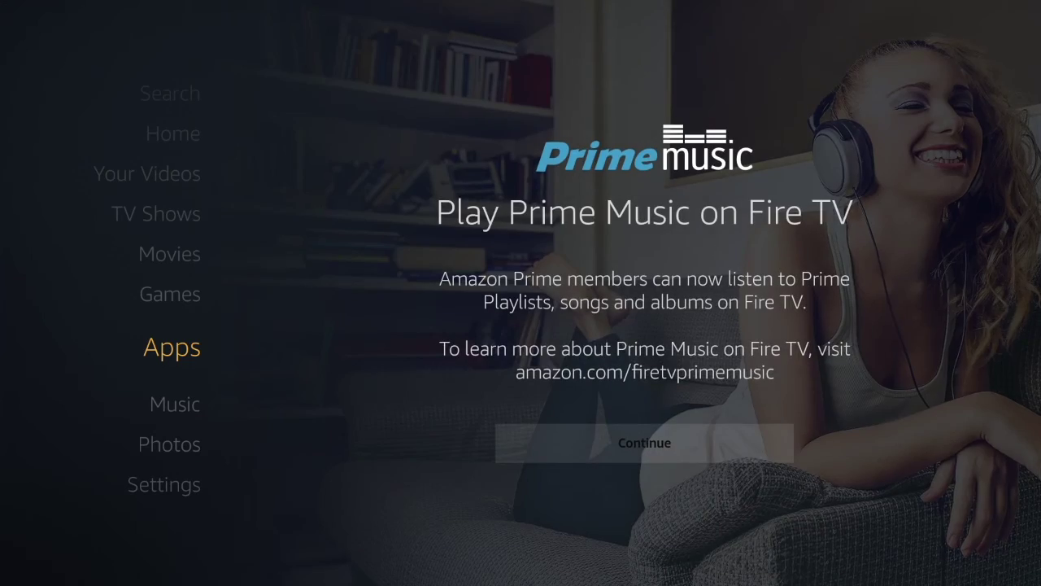
Switch to the Fire TV, dismiss the Prime Music notice and view the recent apps on Home.
{"action": "key", "text": "Return"}
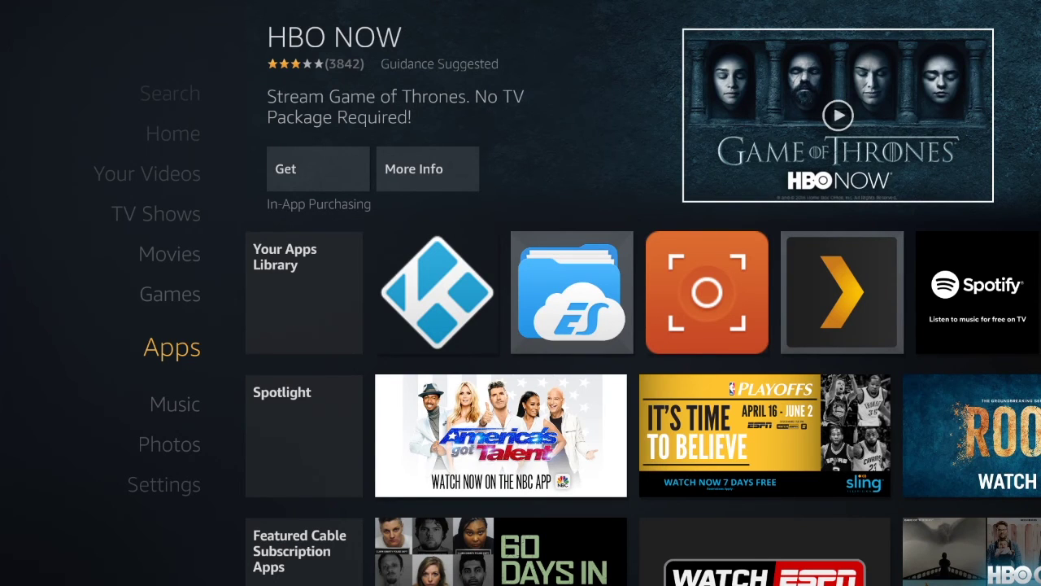
{"action": "key", "text": "Right"}
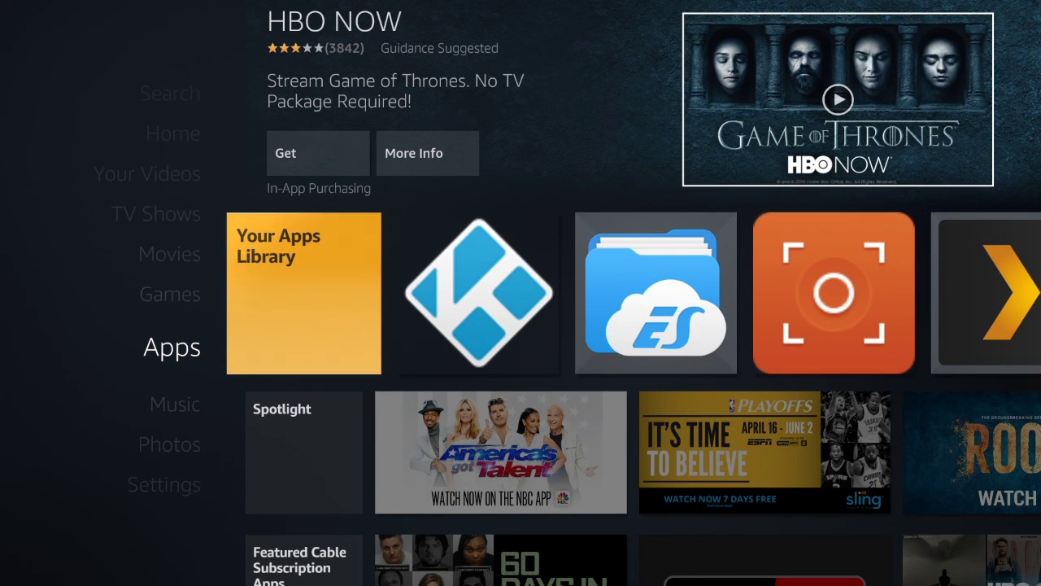
{"action": "key", "text": "Left"}
{"action": "key", "text": "Up"}
{"action": "key", "text": "Up"}
{"action": "key", "text": "Up"}
{"action": "key", "text": "Up"}
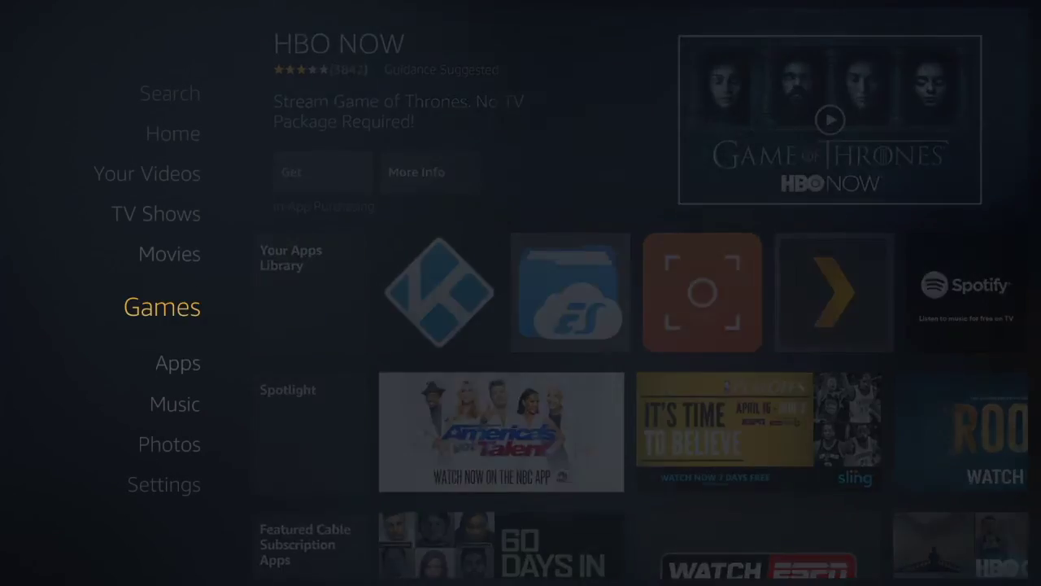
{"action": "key", "text": "Up"}
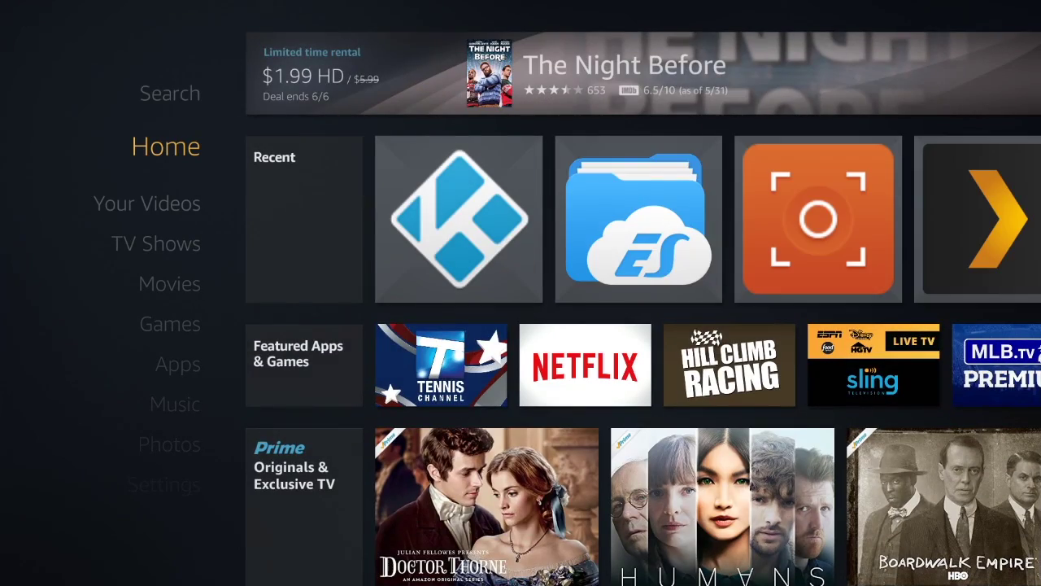
Return to the Fire TV's Apps section and open Your Apps Library.
{"action": "key", "text": "Down"}
{"action": "key", "text": "Down"}
{"action": "key", "text": "Down"}
{"action": "key", "text": "Down"}
{"action": "key", "text": "Down"}
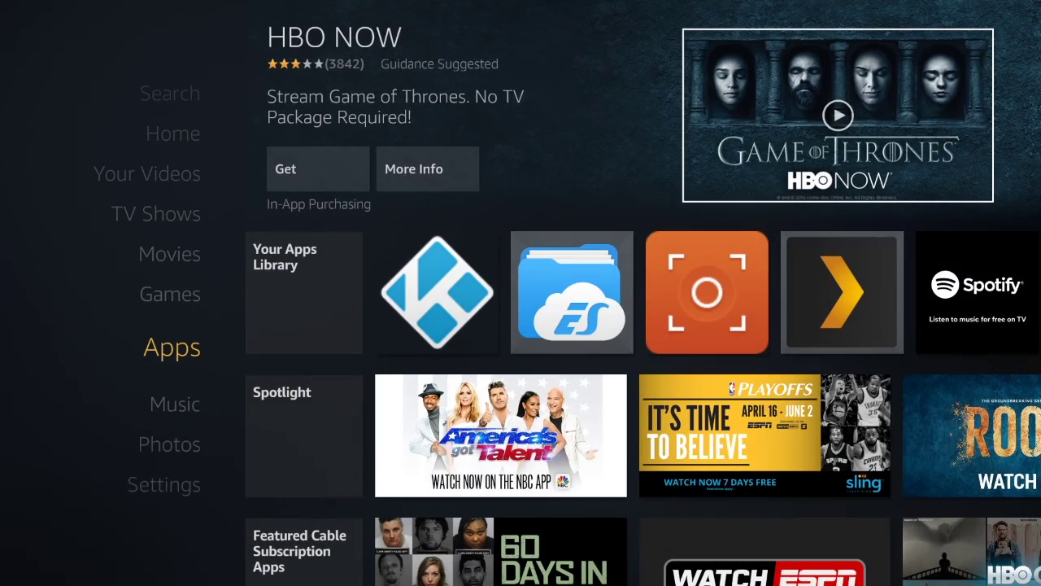
{"action": "key", "text": "Right"}
{"action": "key", "text": "Return"}
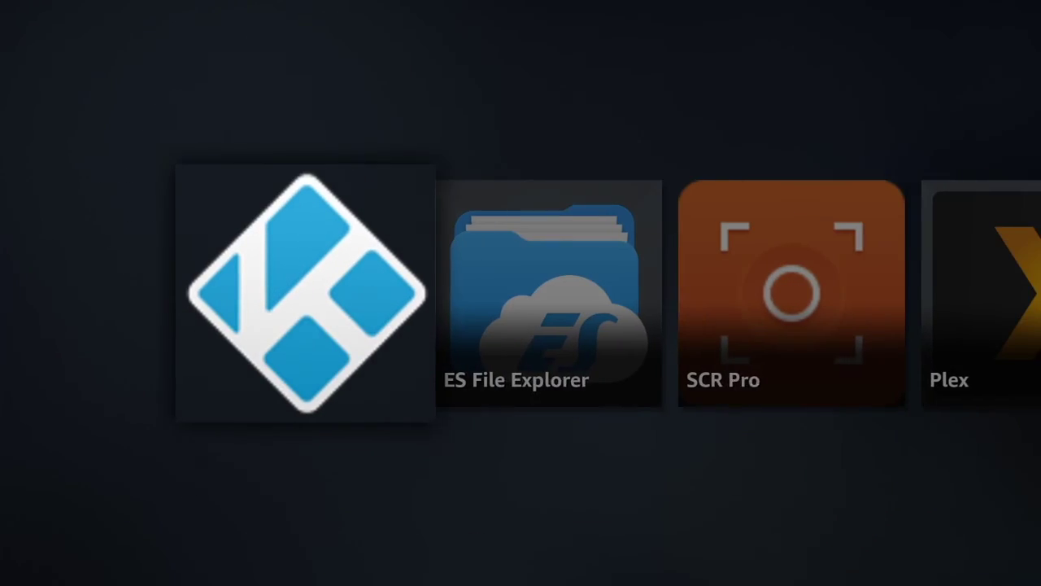